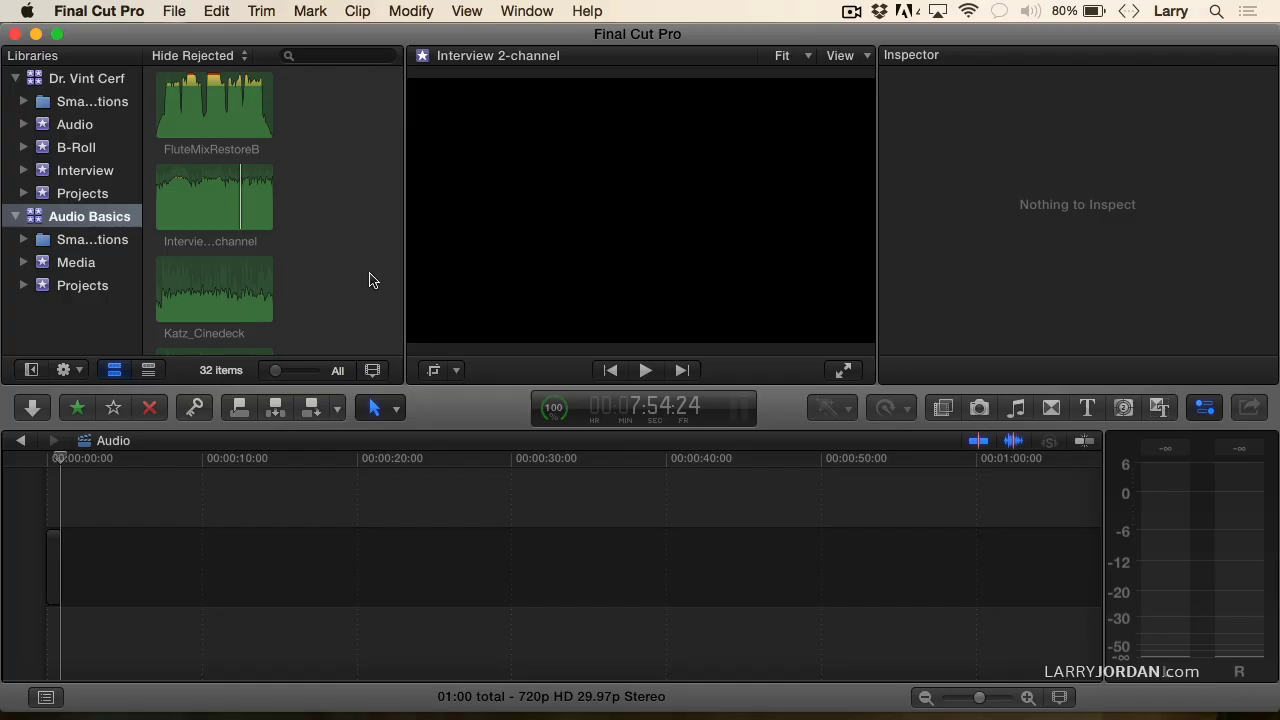
# Step: View the Interview 2-channel clip's Stereo audio settings, then add the clip to the Audio project timeline
pyautogui.click(241, 225)
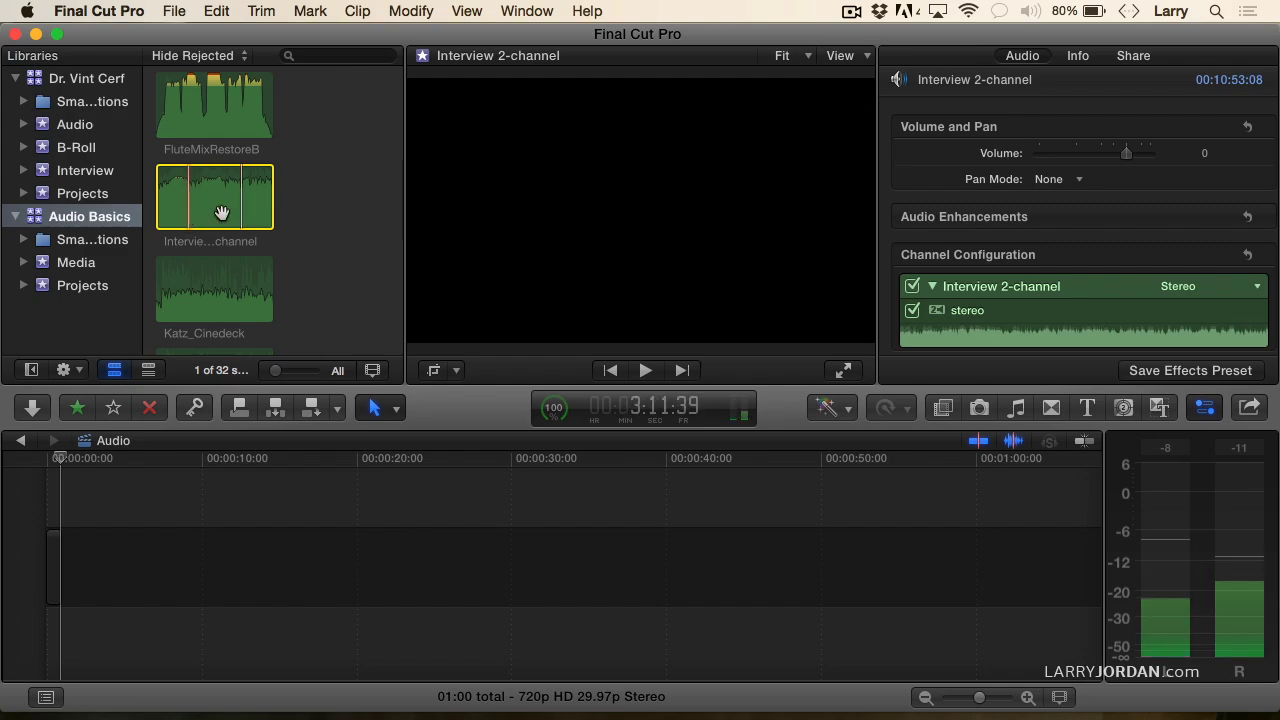
pyautogui.scroll(-1, 1050, 148)
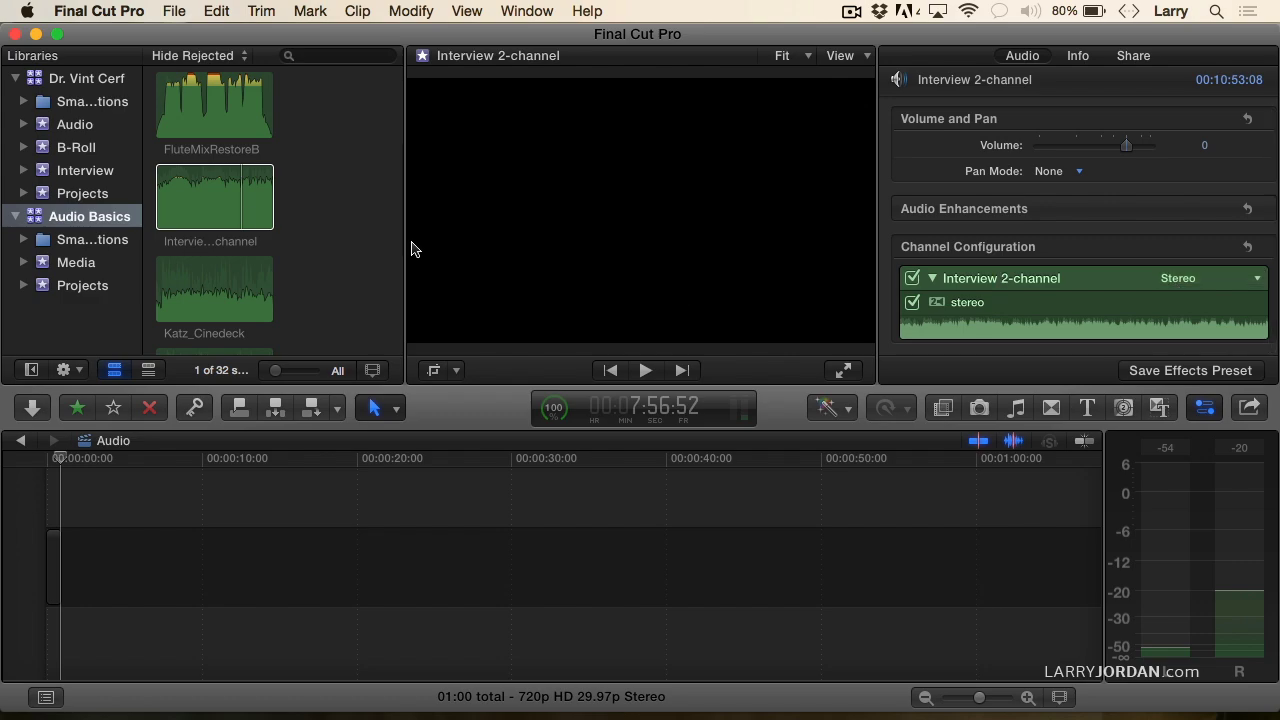
pyautogui.moveTo(190, 198); pyautogui.dragTo(367, 552)
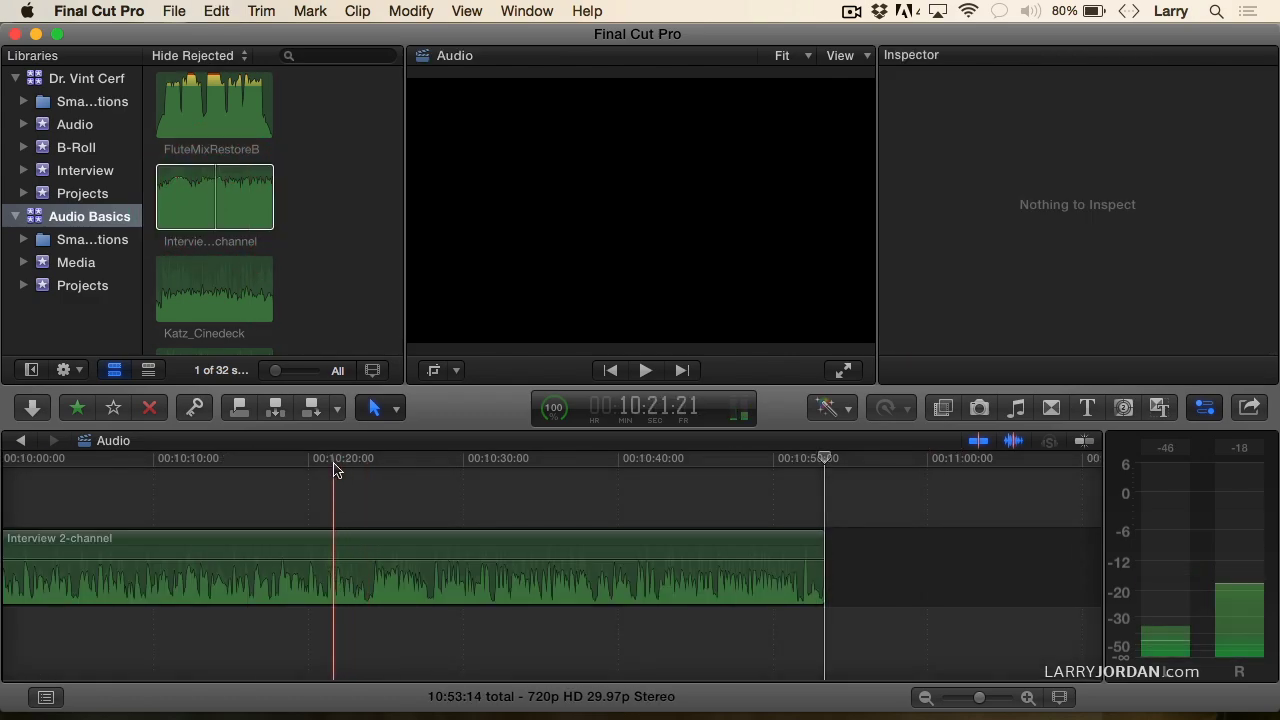
# Step: Select the interview clip in the timeline and turn off skimming with S
pyautogui.click(337, 462)
pyautogui.click(336, 586)
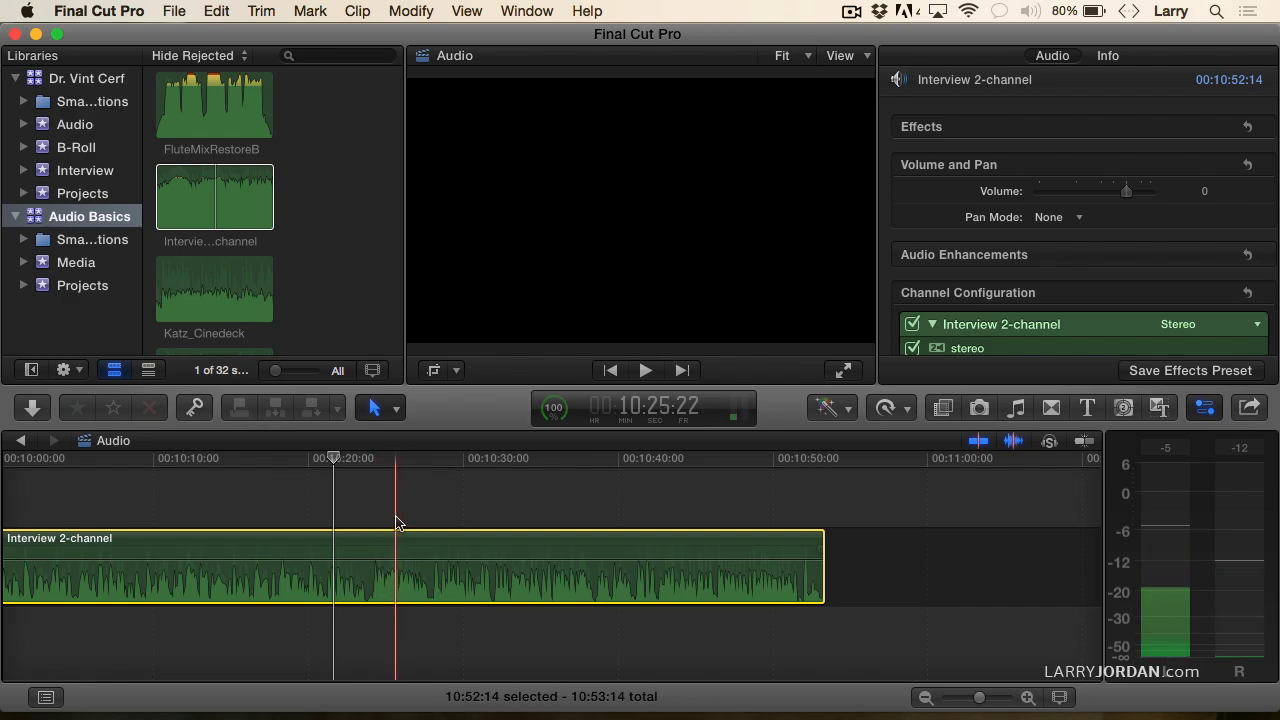
pyautogui.press('s')
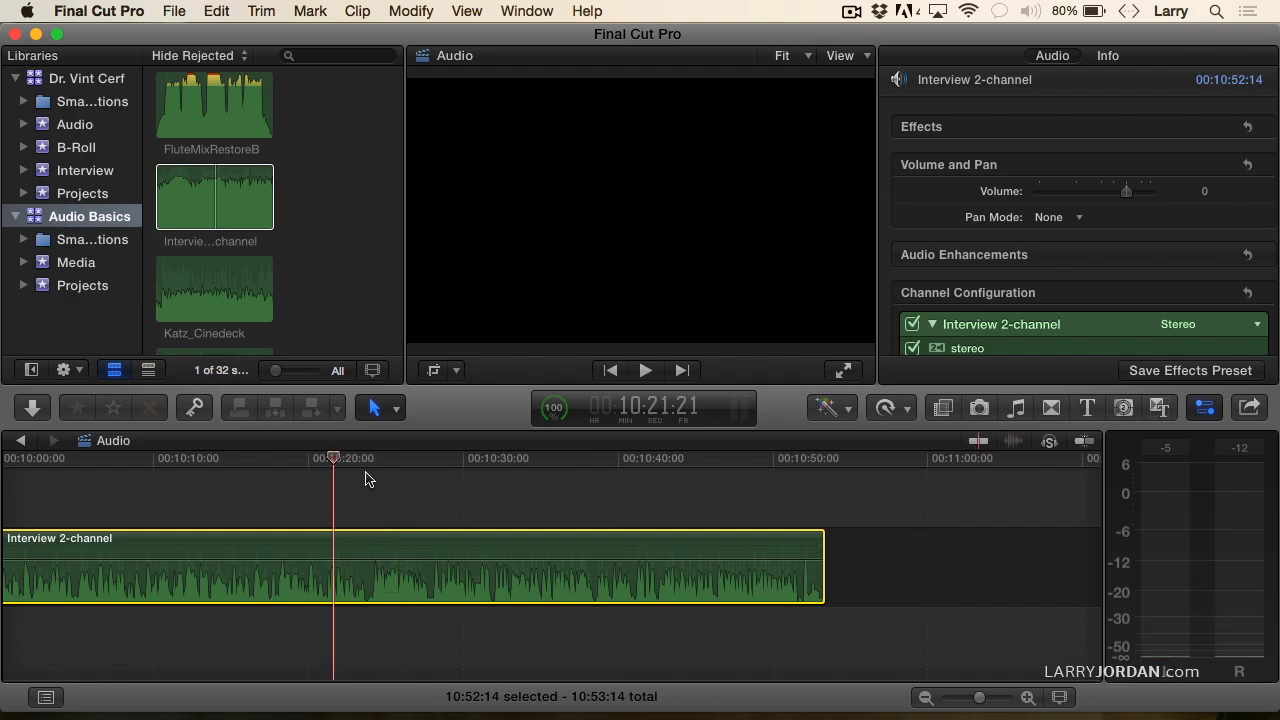
pyautogui.click(118, 9)
# Step: Uncheck Show reference waveforms in the Editing preferences and close the preferences window
pyautogui.click(107, 68)
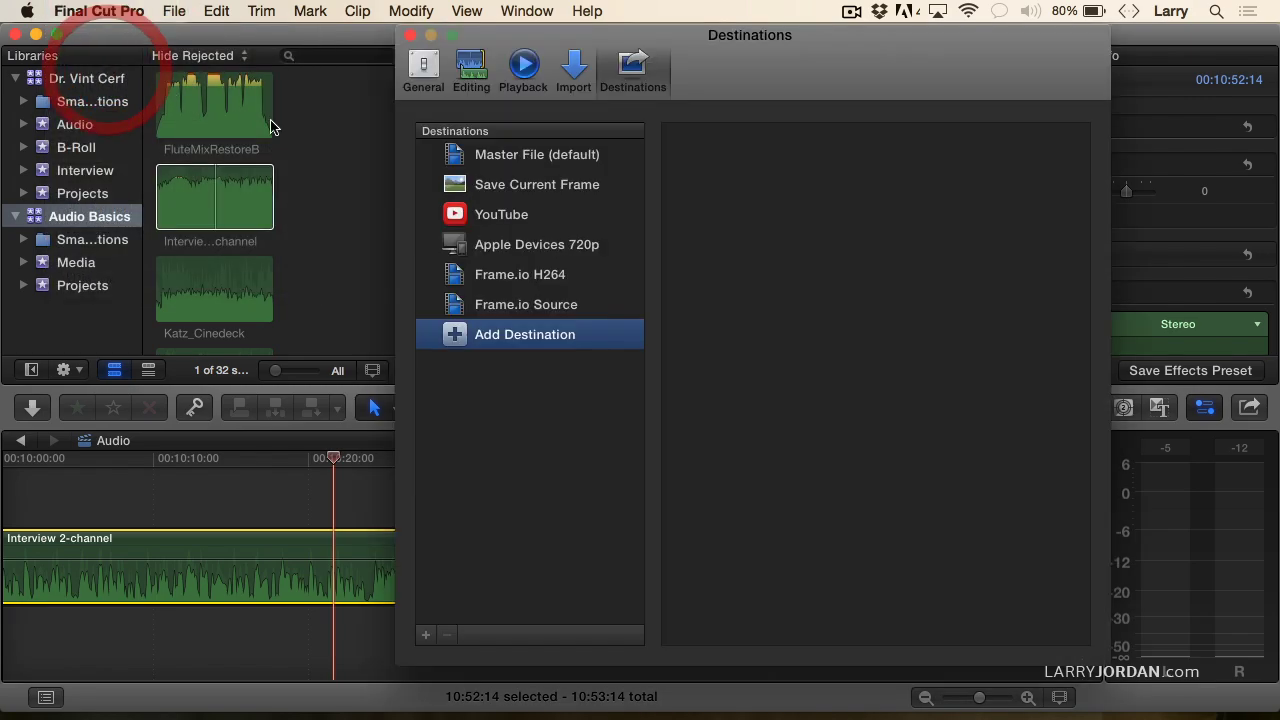
pyautogui.click(474, 67)
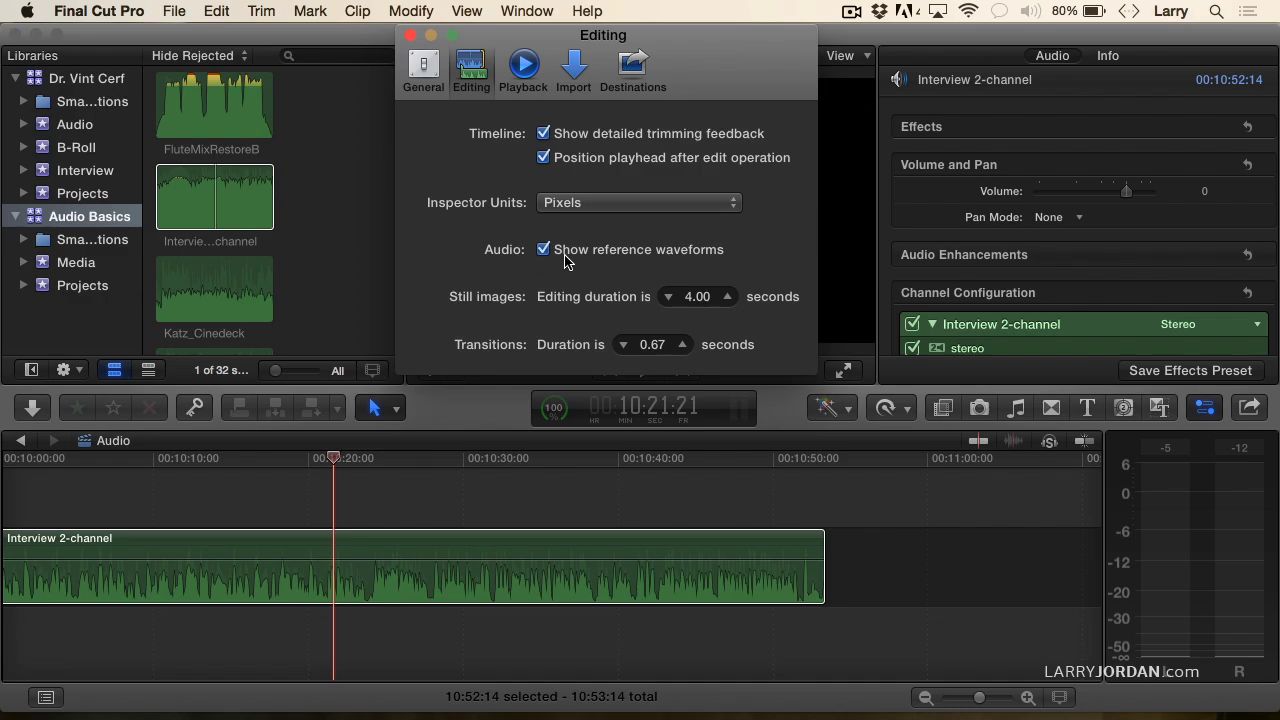
pyautogui.moveTo(527, 557); pyautogui.dragTo(527, 556)
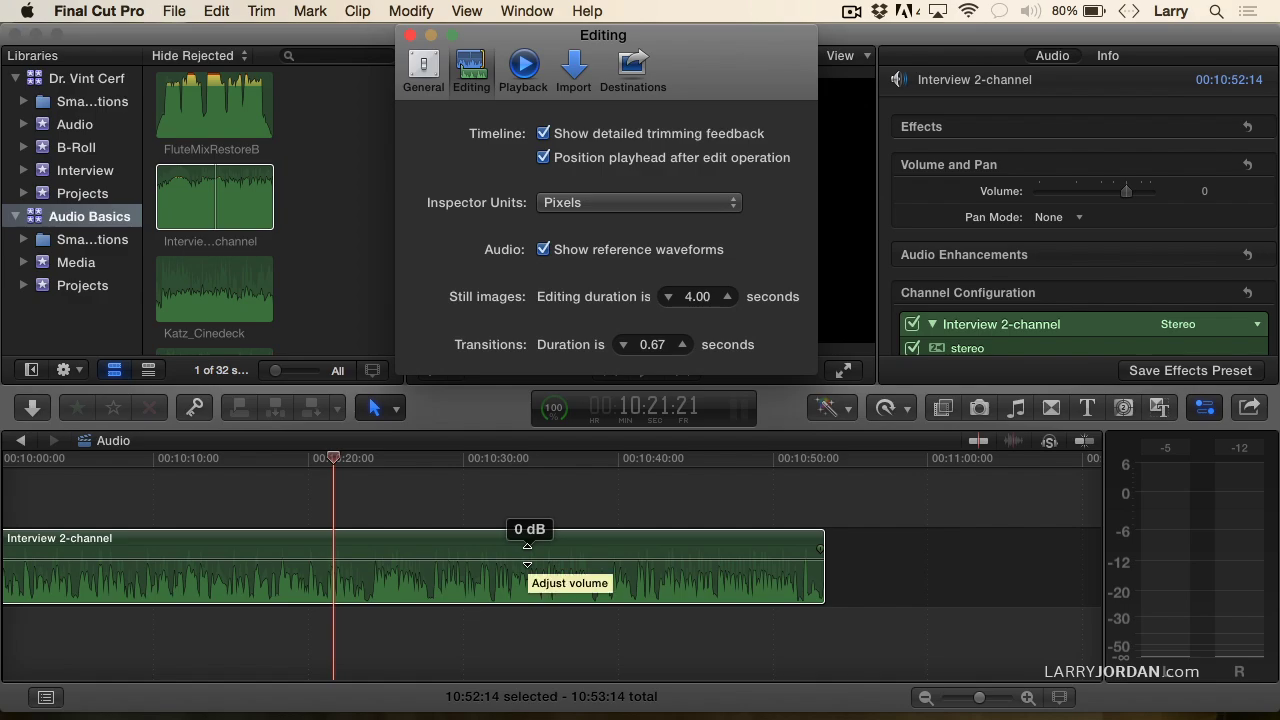
pyautogui.click(543, 250)
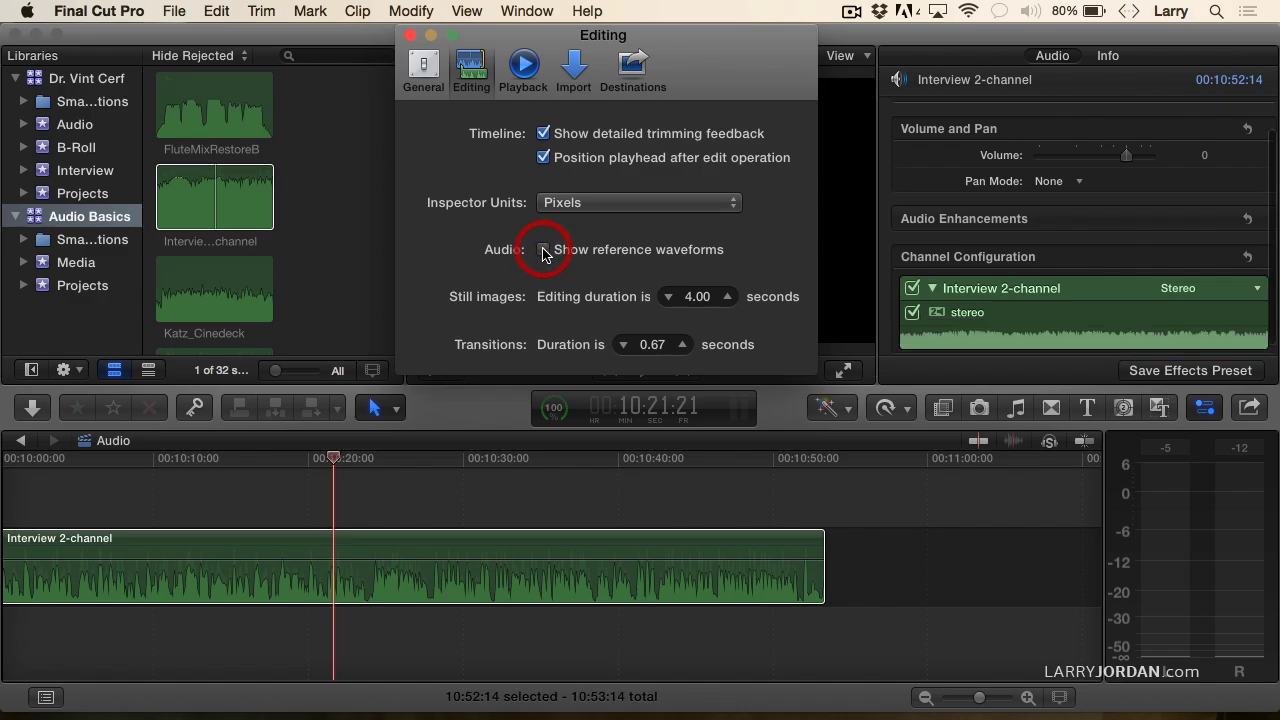
pyautogui.click(408, 37)
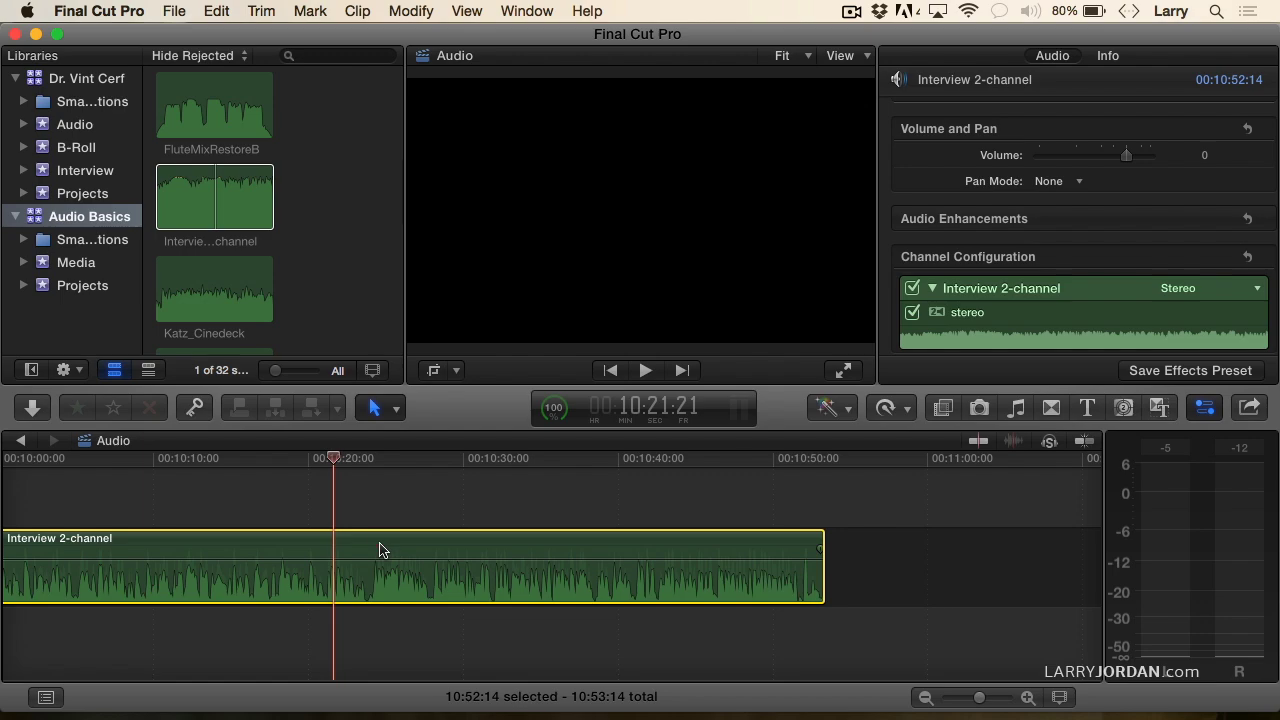
# Step: Zoom the timeline to fit the whole interview clip with Shift+Z
pyautogui.hotkey('shift', 'z')
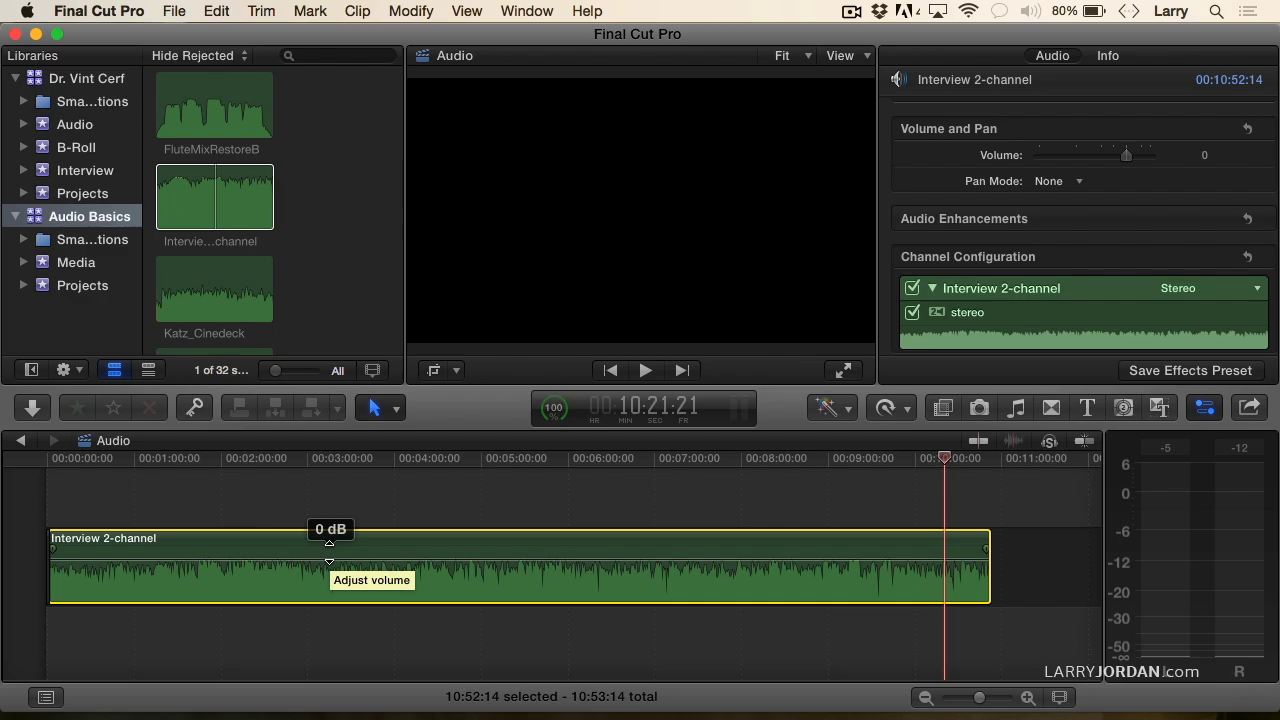
pyautogui.click(1185, 290)
# Step: Set the clip's channel configuration to Dual Mono, then play mono 1 and mono 2 to hear each
pyautogui.click(1199, 309)
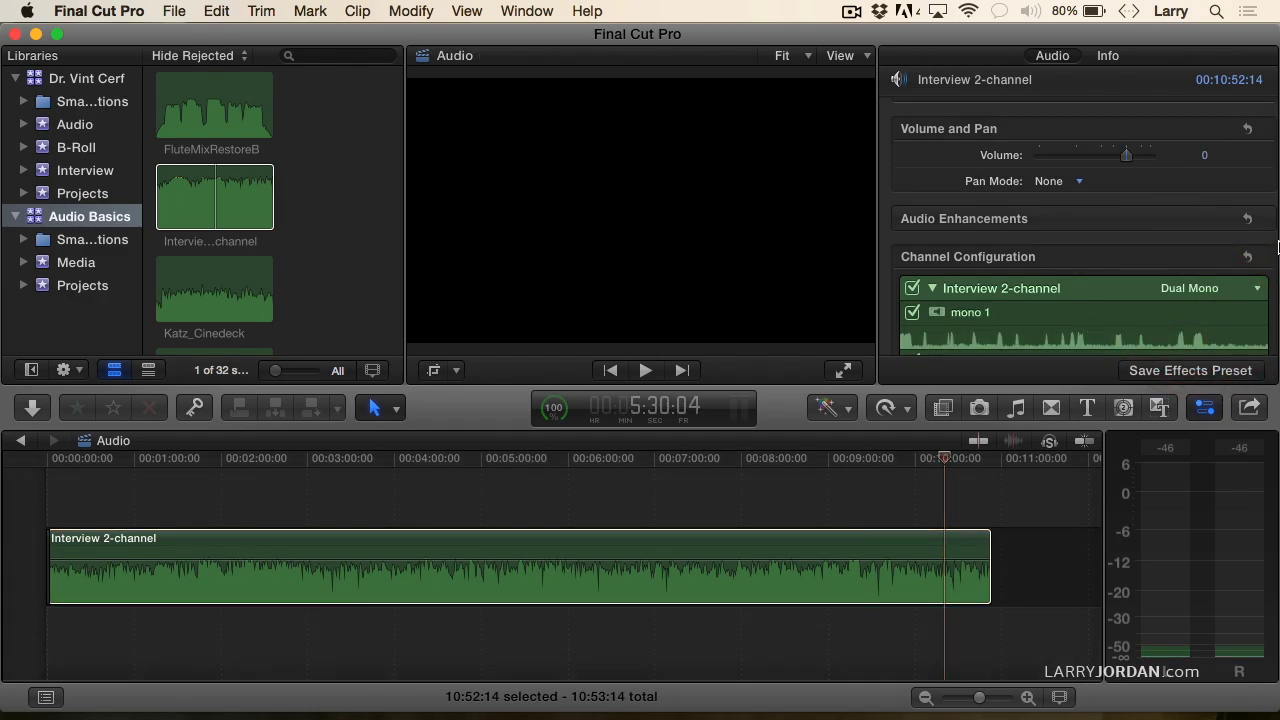
pyautogui.scroll(-3, 1245, 238)
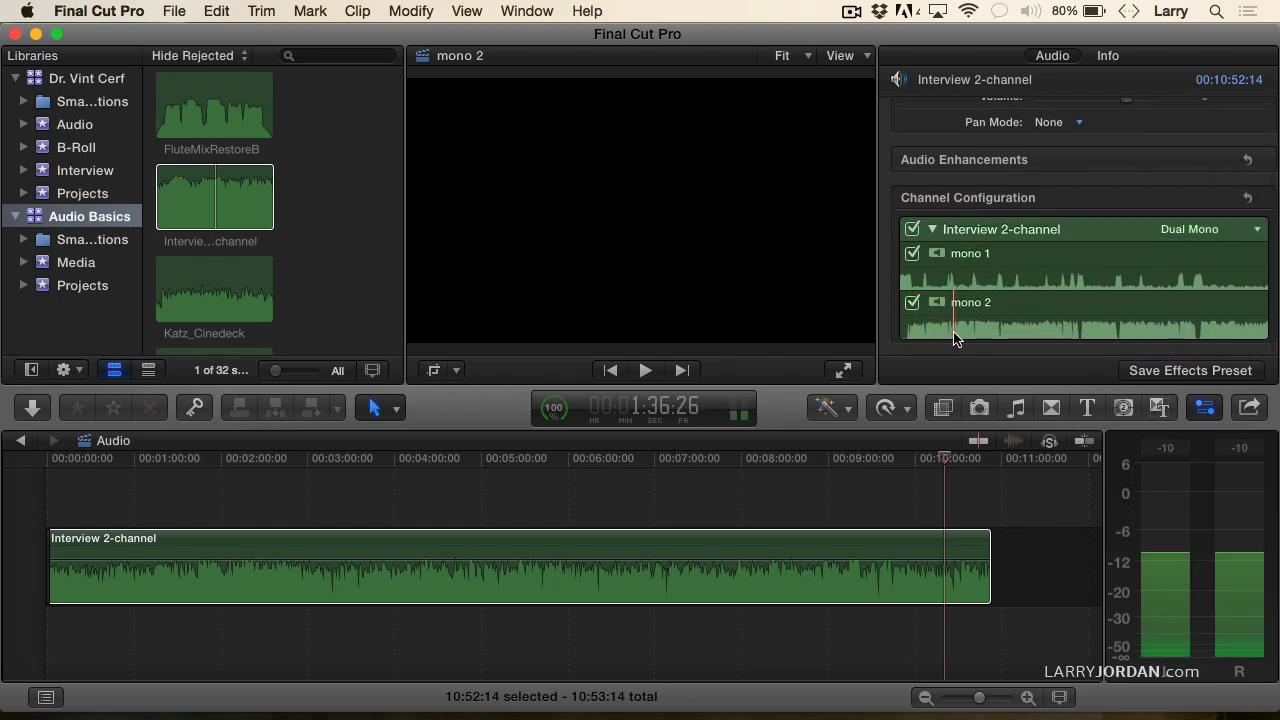
pyautogui.click(904, 279)
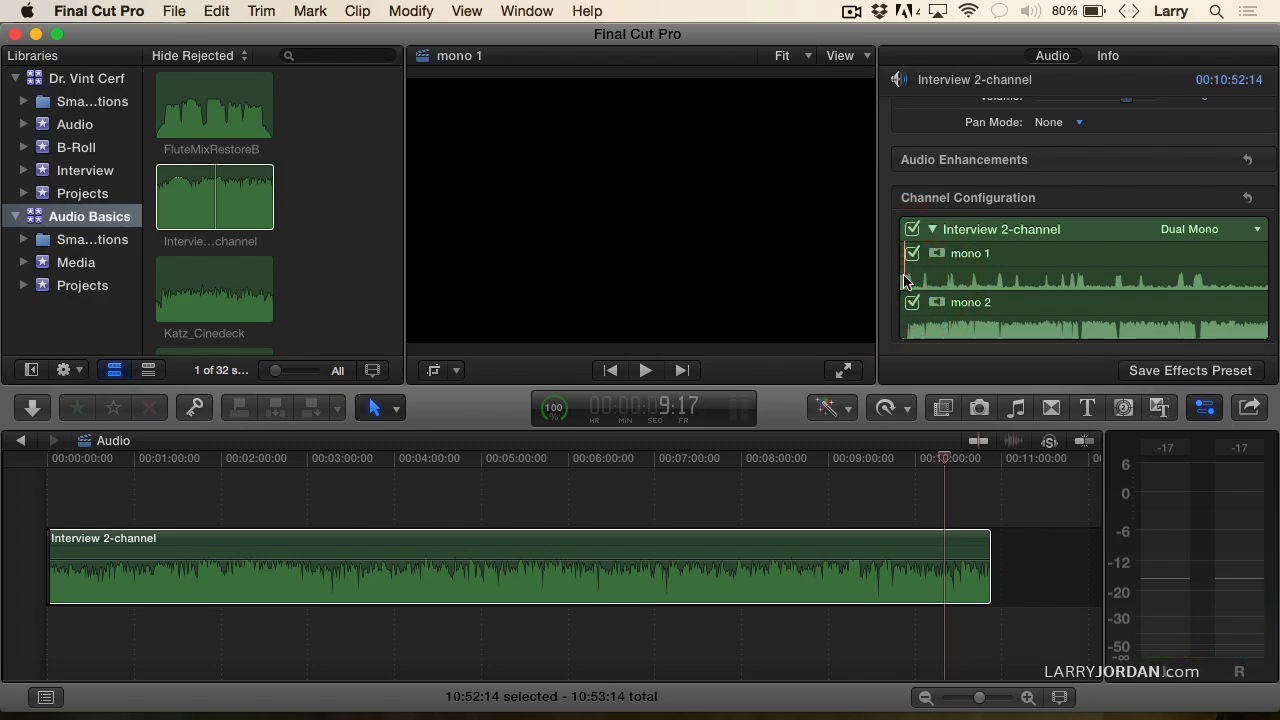
pyautogui.press('space')
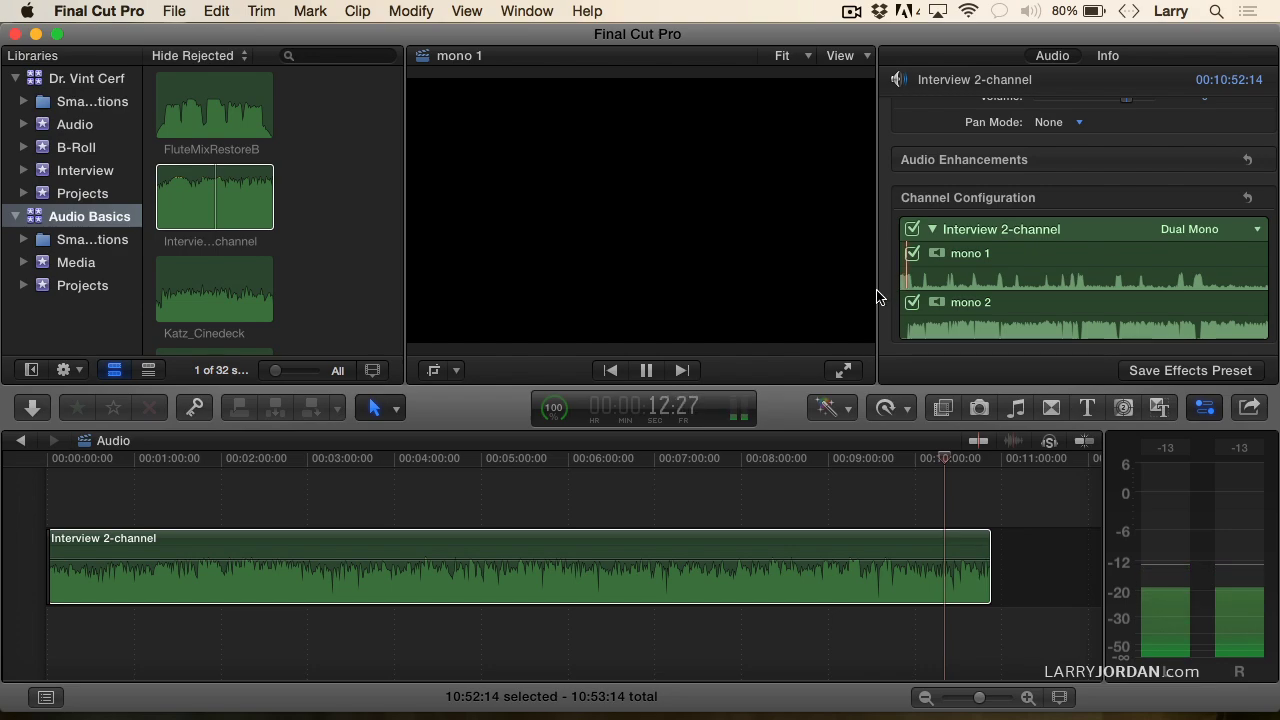
pyautogui.press('space')
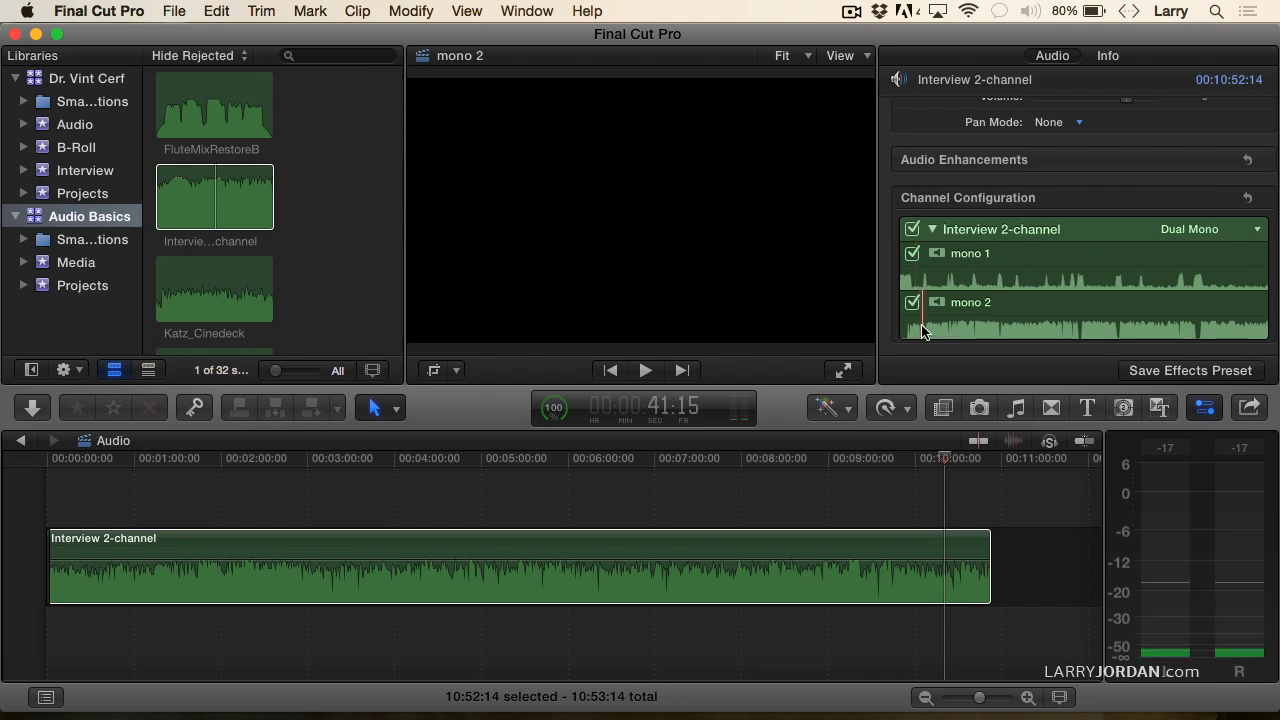
pyautogui.press('space')
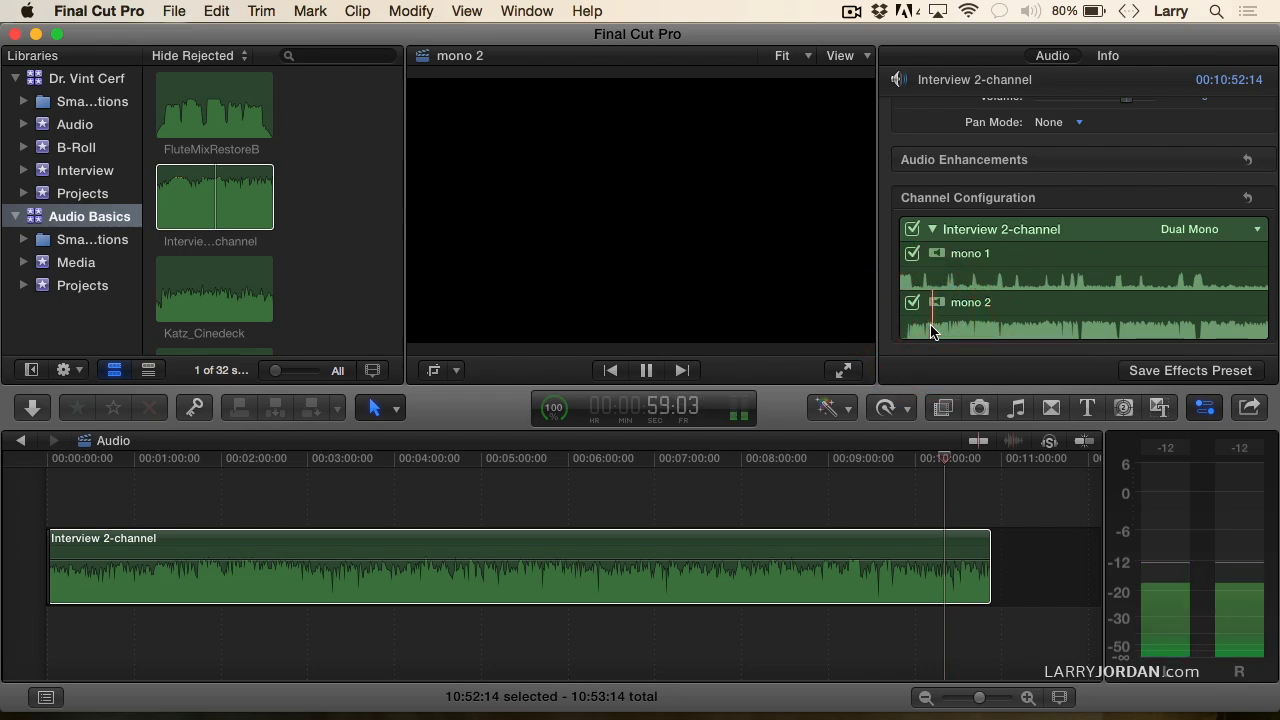
pyautogui.press('space')
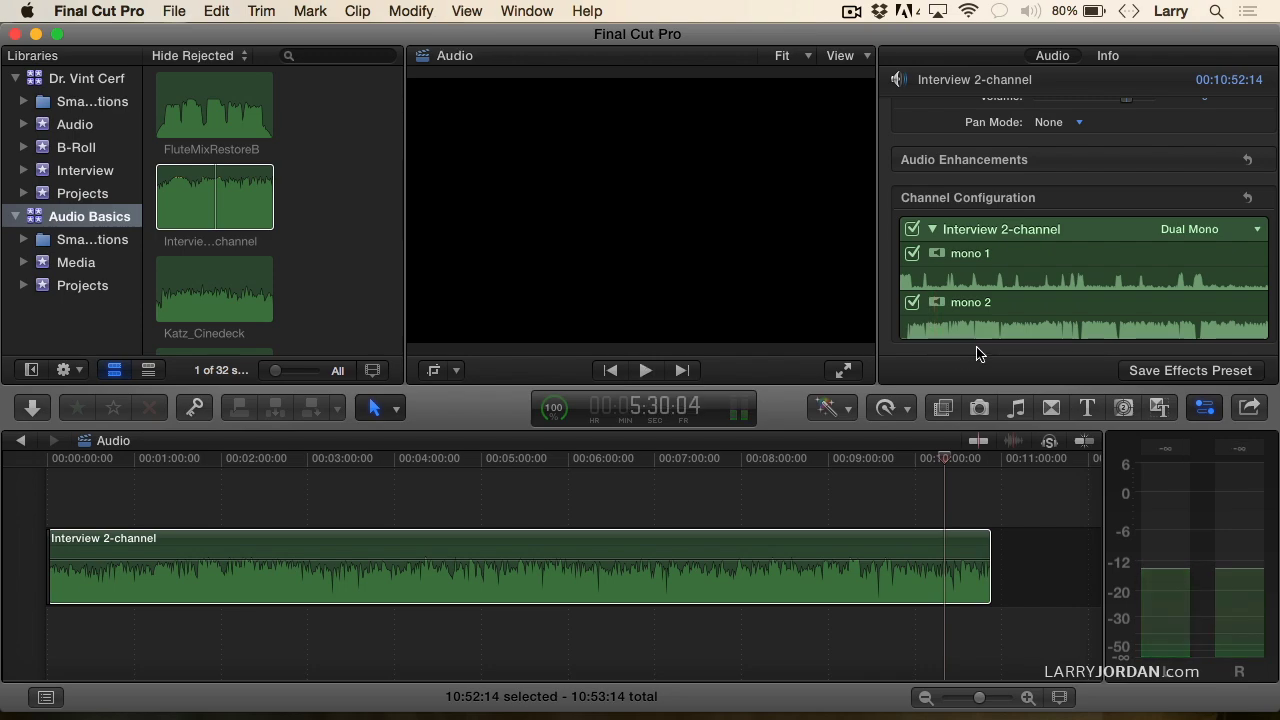
# Step: Turn the mono 1 channel off and back on so both channels stay enabled
pyautogui.click(912, 255)
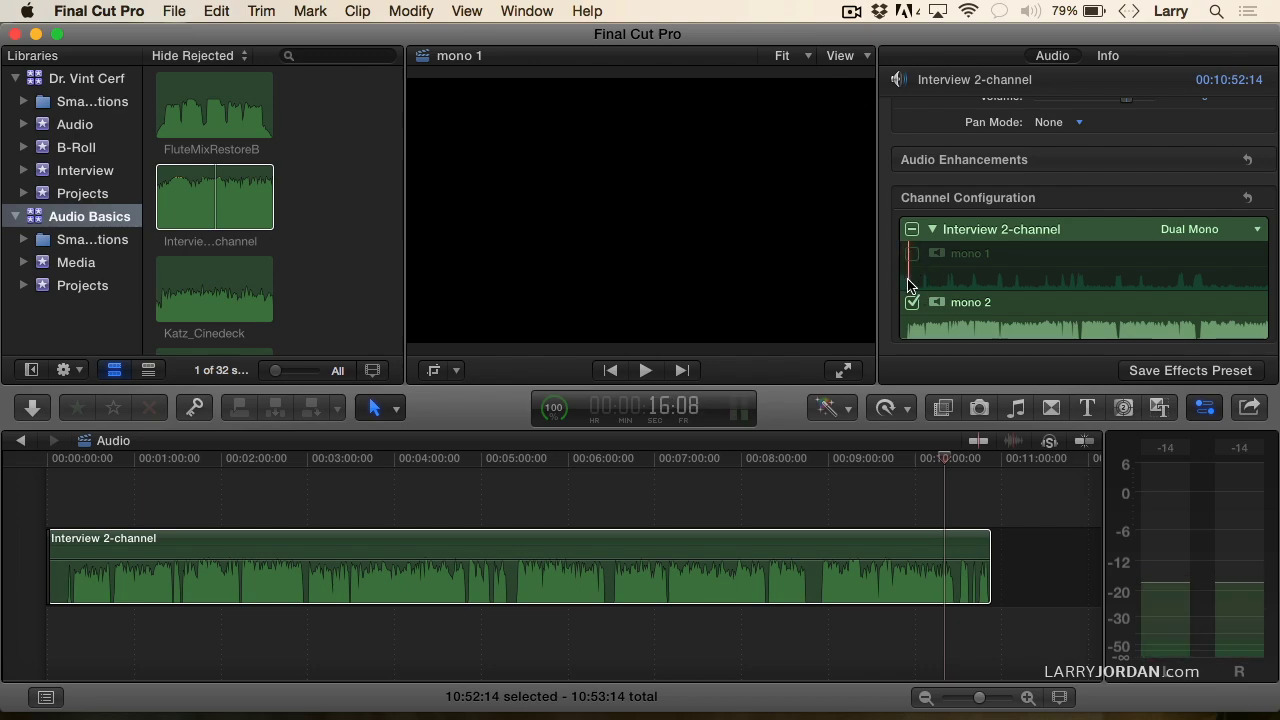
pyautogui.click(912, 254)
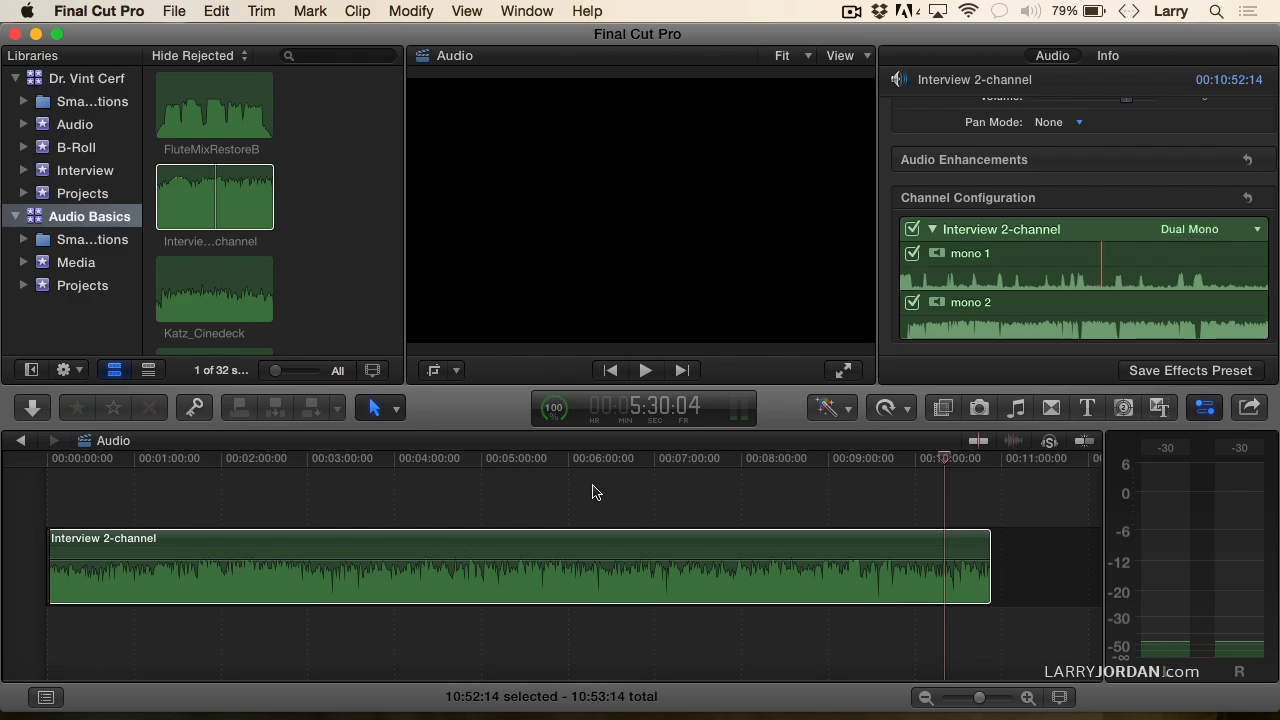
pyautogui.click(504, 547)
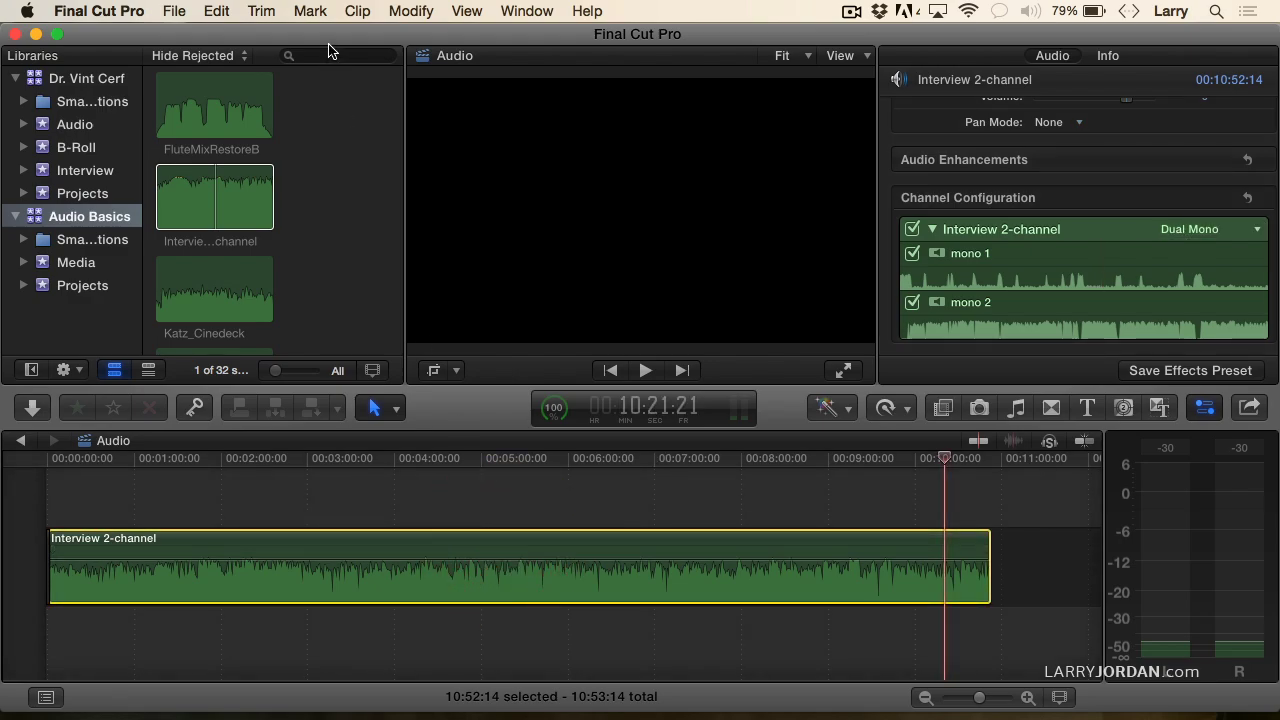
# Step: Expand the clip's audio components, then select the mono 1 and mono 2 lanes
pyautogui.click(360, 11)
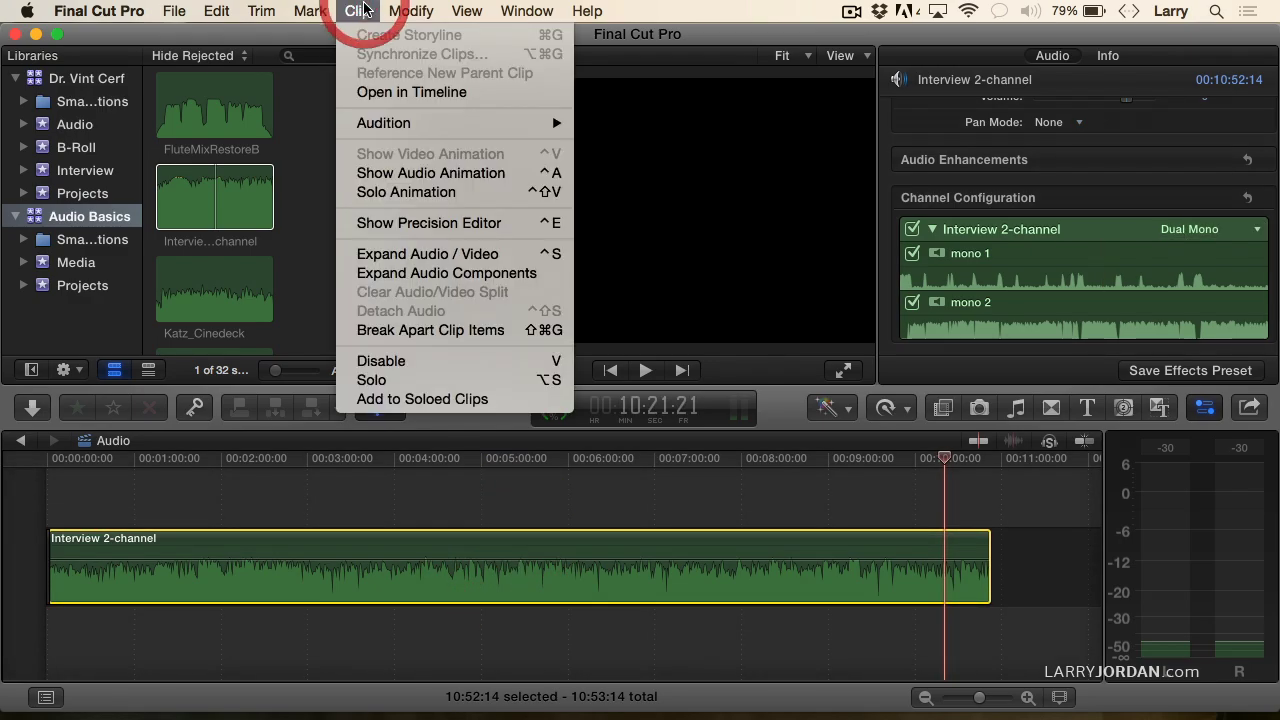
pyautogui.click(392, 273)
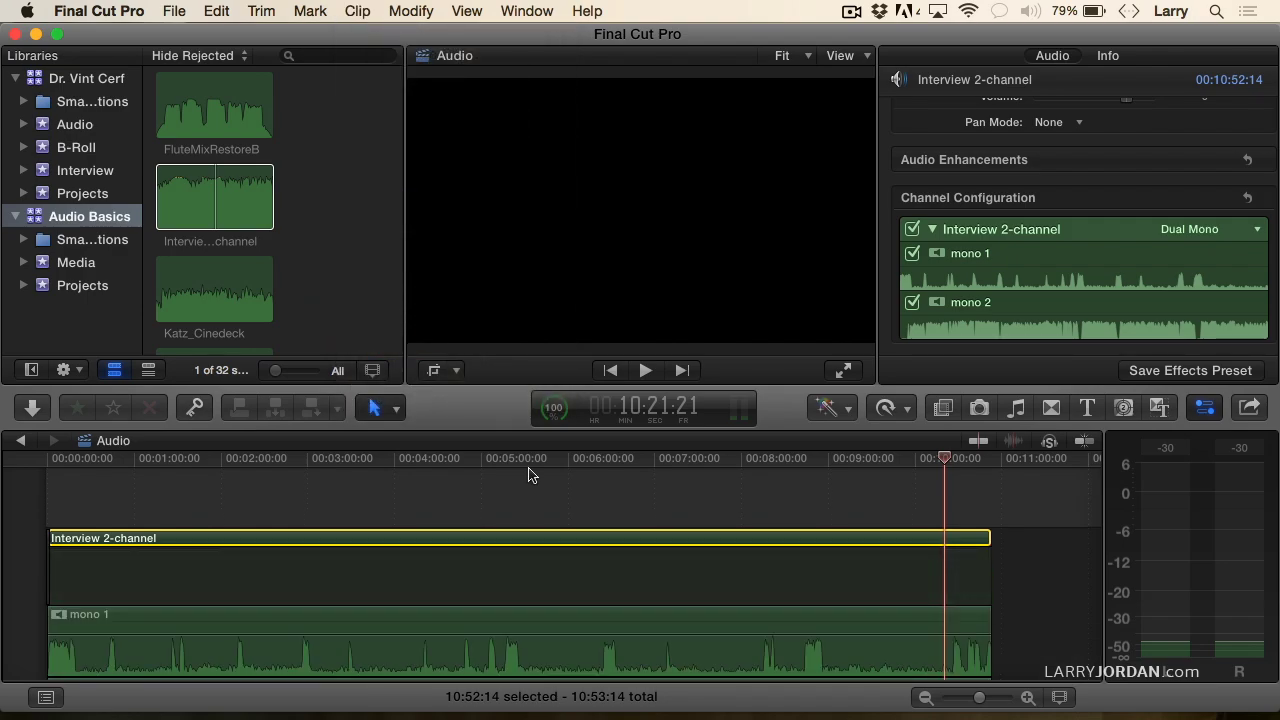
pyautogui.scroll(-3, 1050, 533)
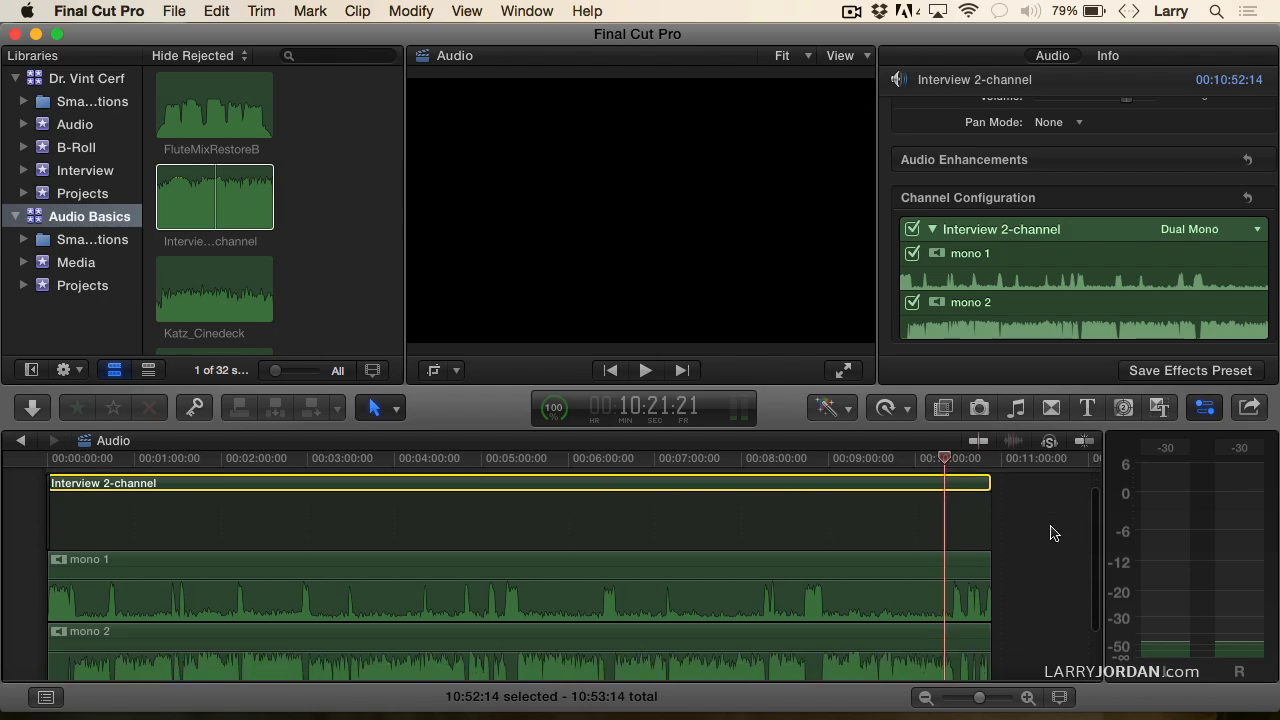
pyautogui.click(748, 577)
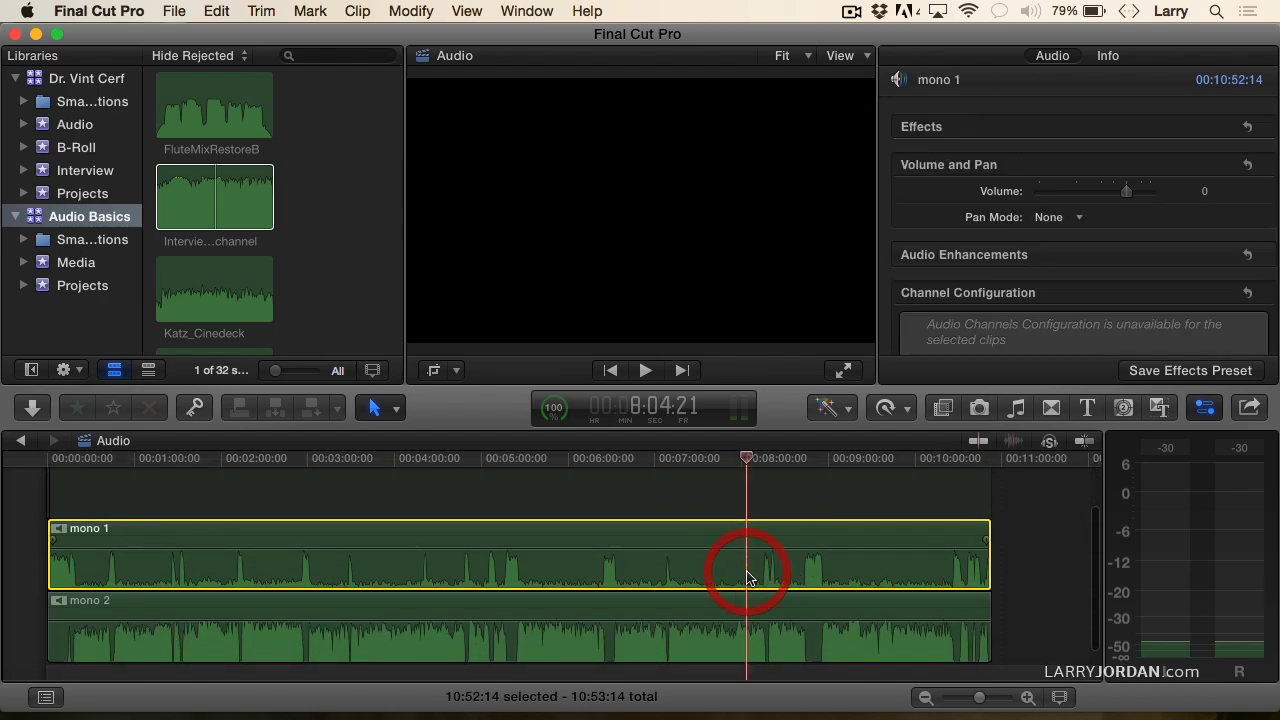
pyautogui.click(722, 650)
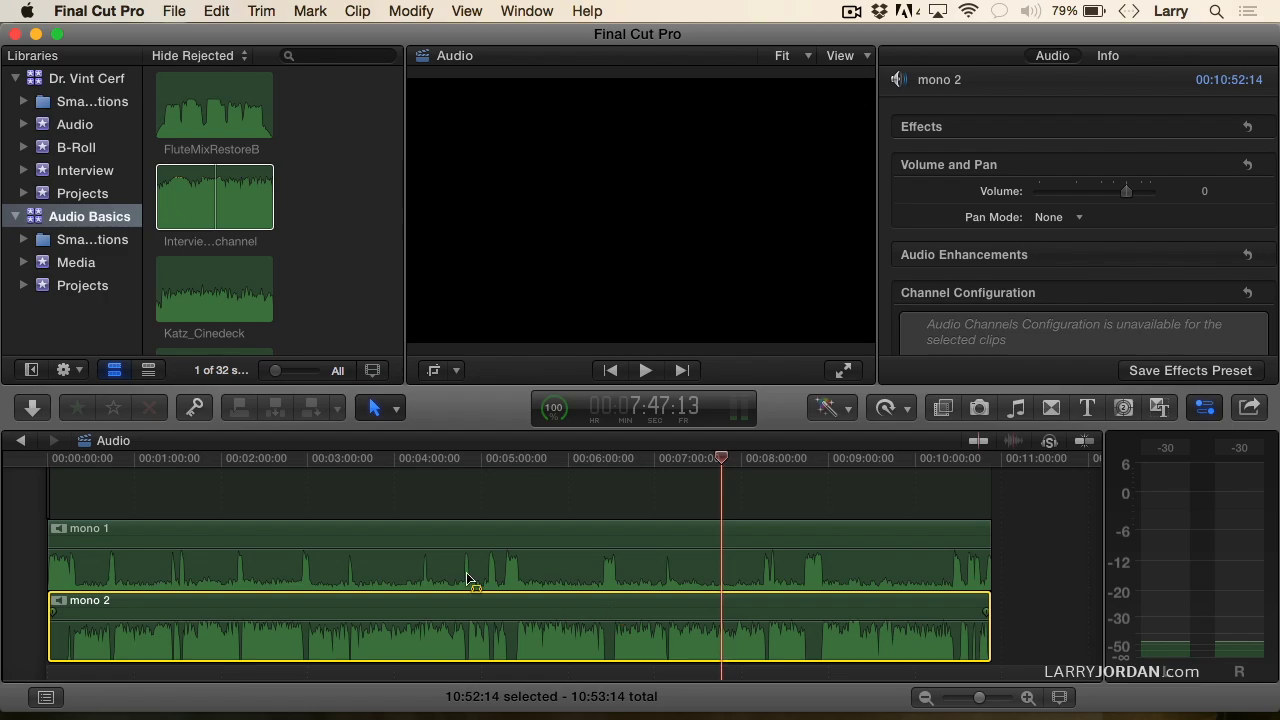
pyautogui.moveTo(71, 552)
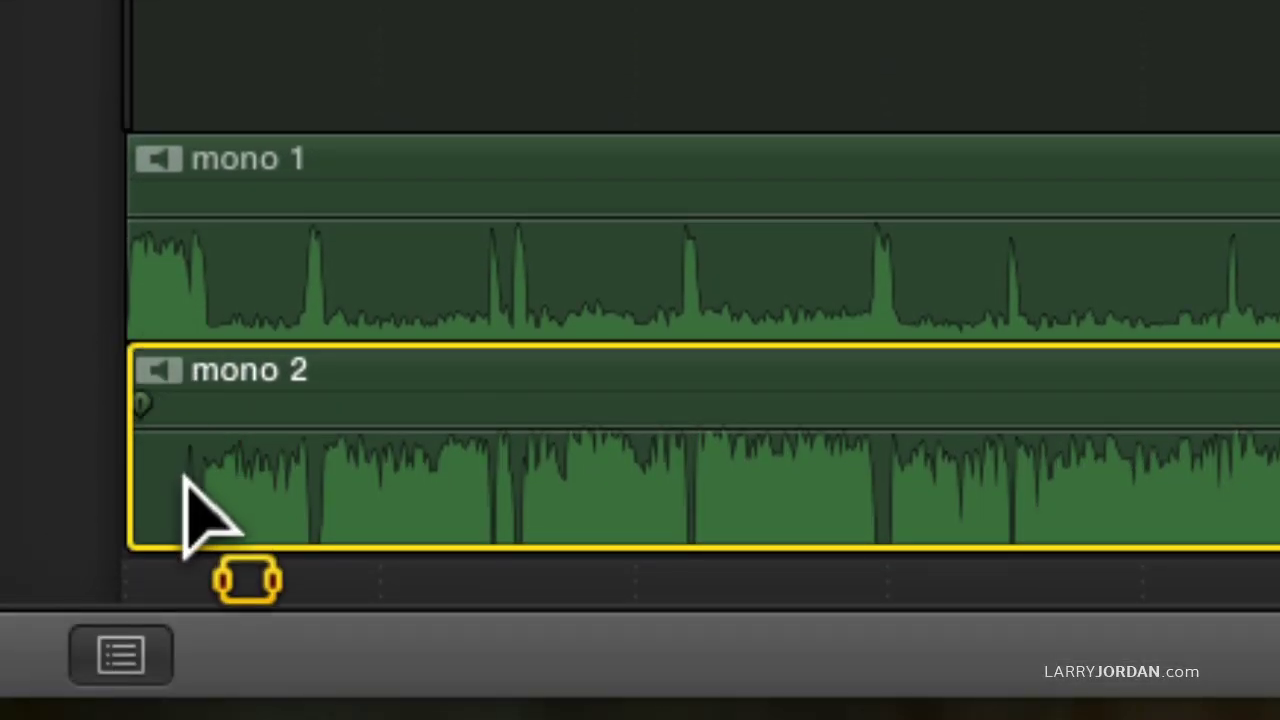
# Step: Select mono 1, zoom in around the playhead with Cmd+=, and switch to the Blade tool
pyautogui.click(162, 312)
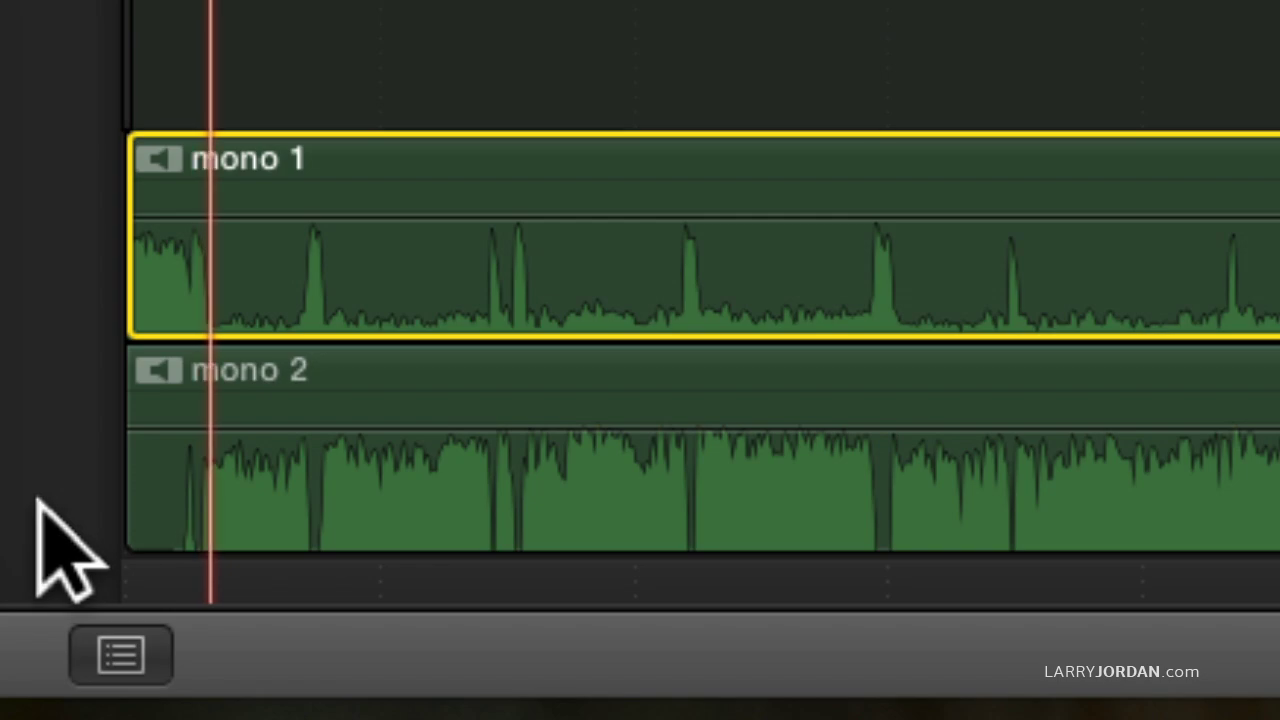
pyautogui.press('super+equal')
pyautogui.press('super+equal')
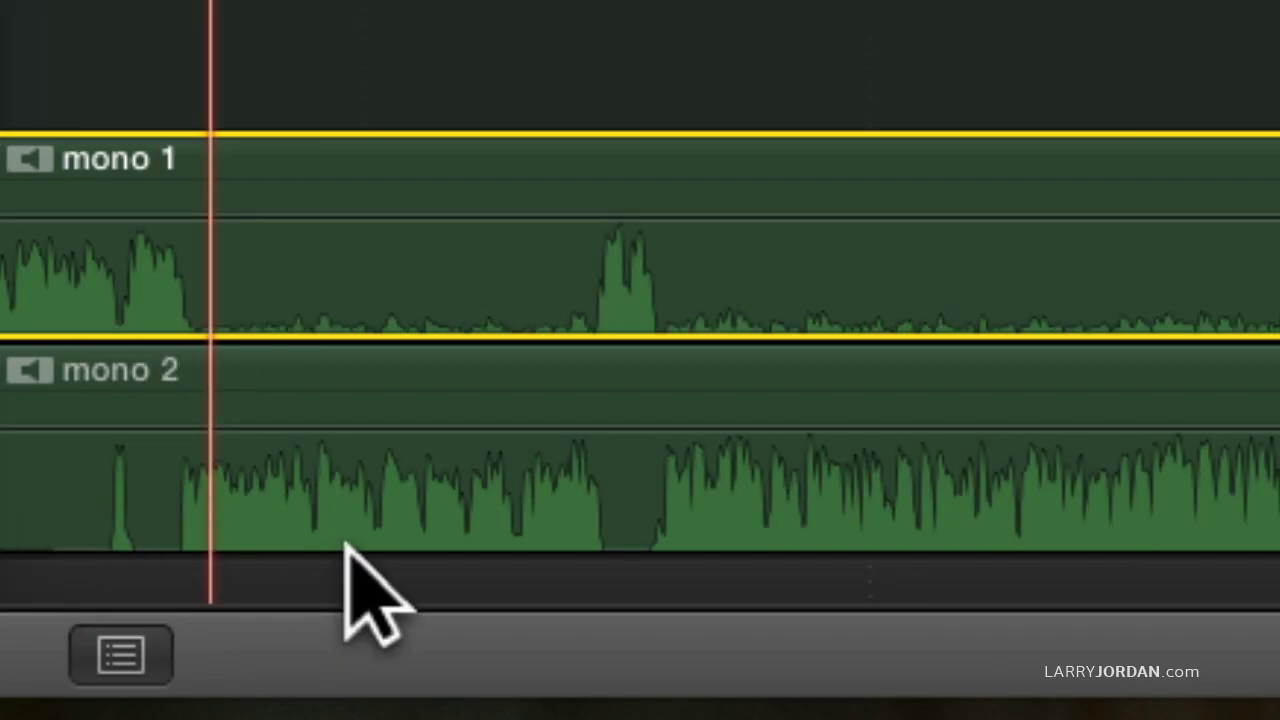
pyautogui.press('b')
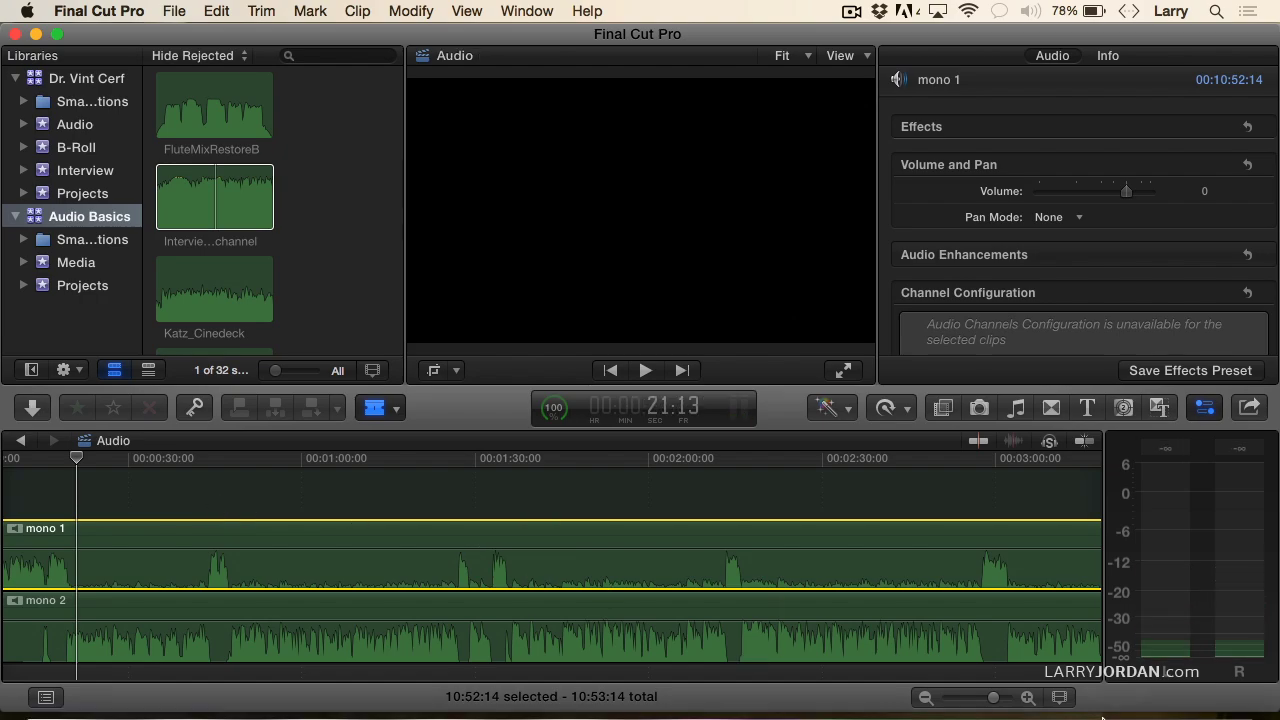
# Step: Reduce the timeline clip height in Clip Appearance and move the playhead to about 0:43
pyautogui.click(1060, 697)
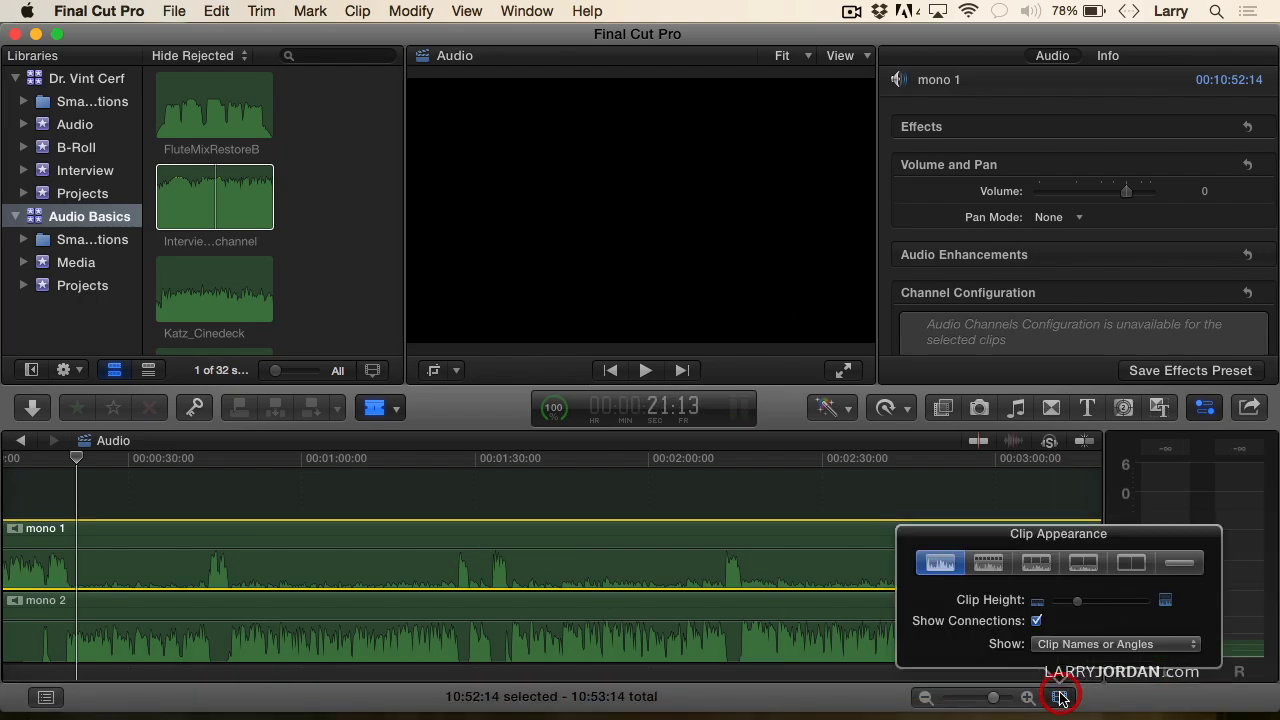
pyautogui.moveTo(1077, 604); pyautogui.dragTo(1064, 604)
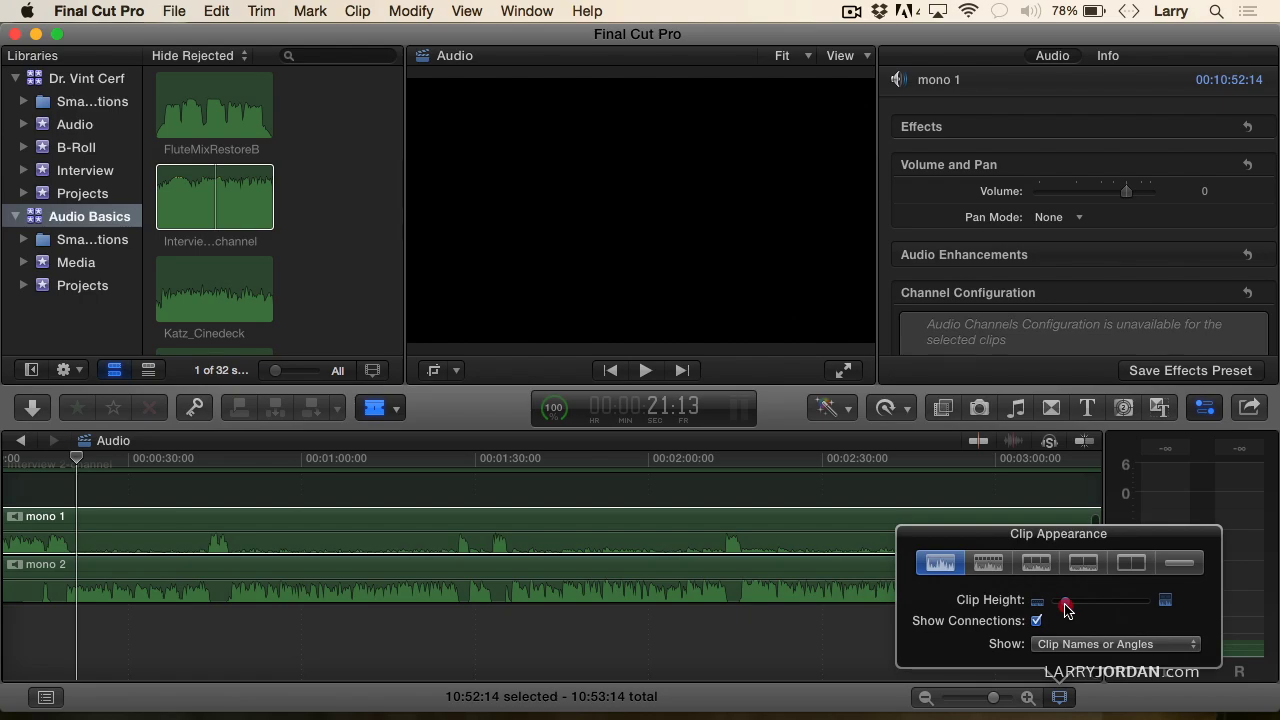
pyautogui.click(1058, 697)
pyautogui.scroll(2, 583, 645)
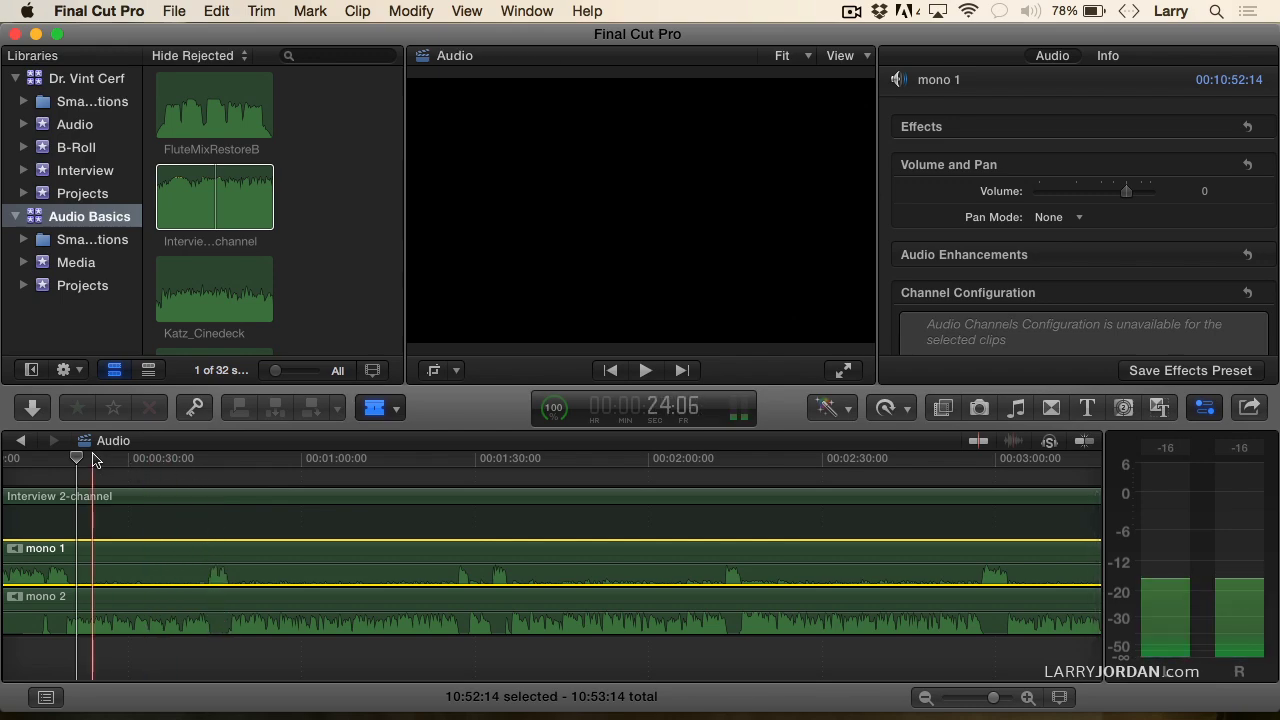
pyautogui.moveTo(79, 456); pyautogui.dragTo(207, 456)
pyautogui.click(216, 494)
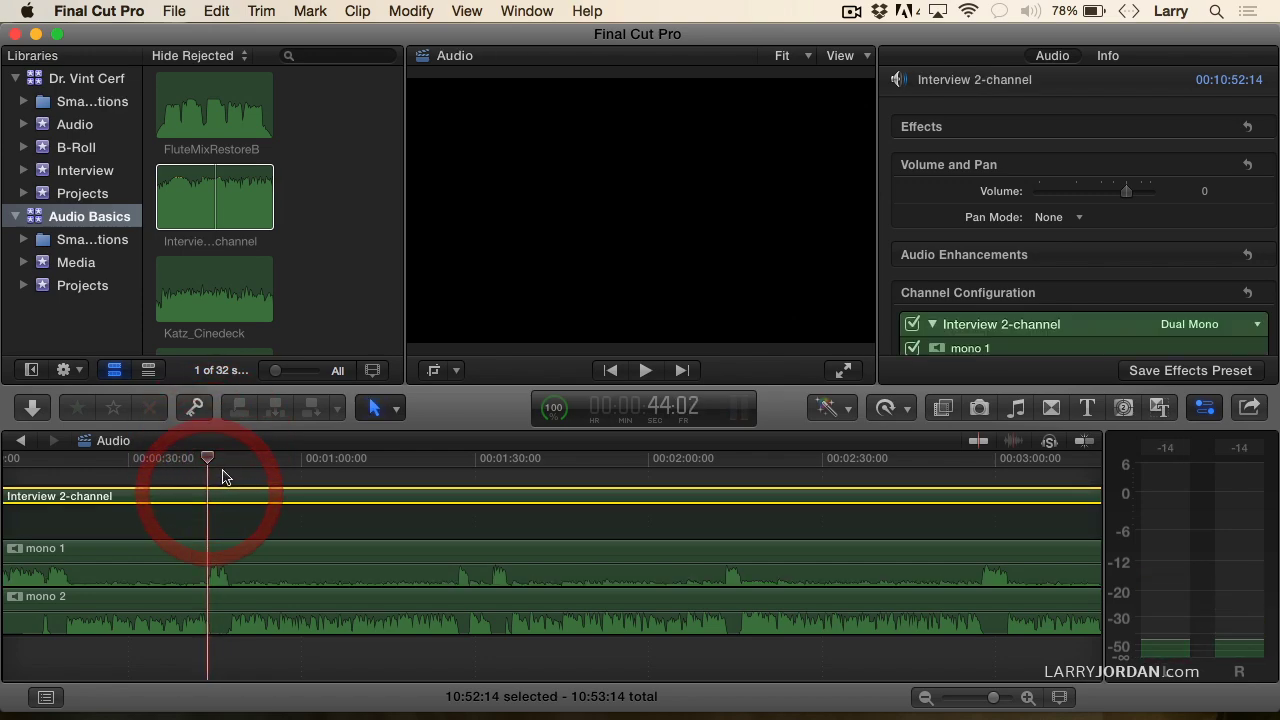
# Step: Blade the clip at 0:43, 1:27 and 1:33, deleting the 43-second opening and the short middle piece
pyautogui.press('cmd+b')
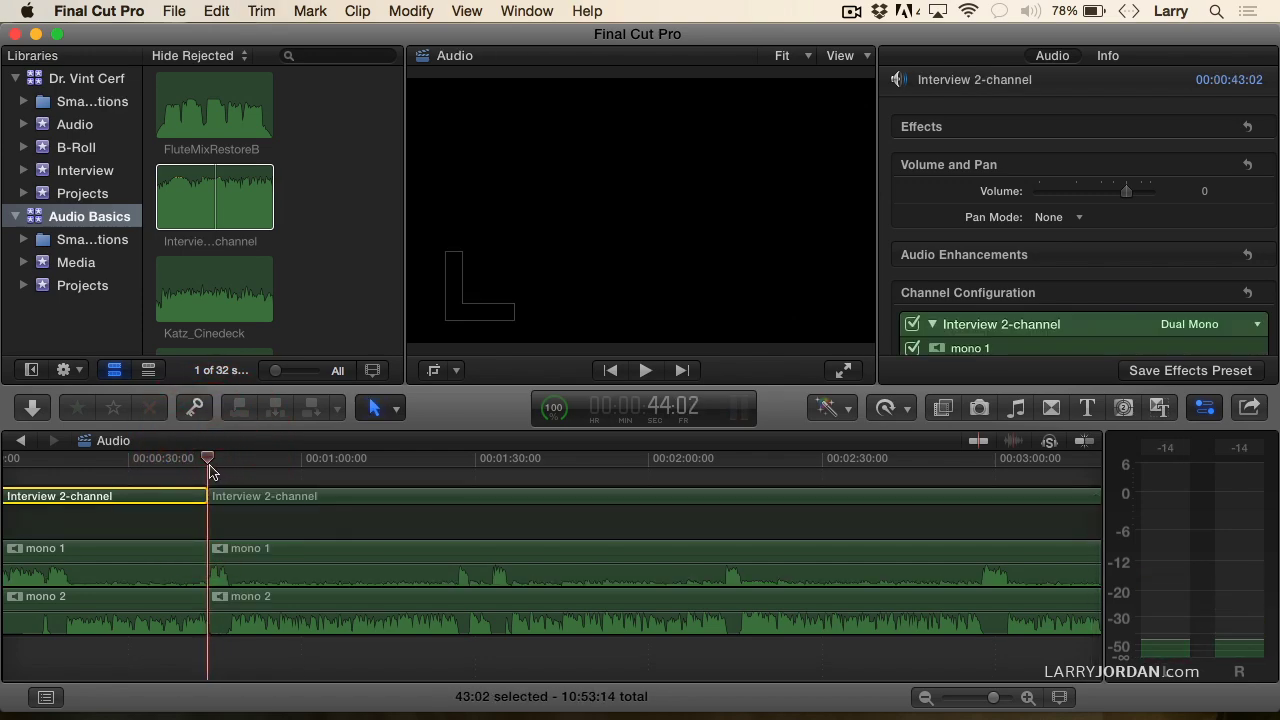
pyautogui.moveTo(205, 463); pyautogui.dragTo(457, 457)
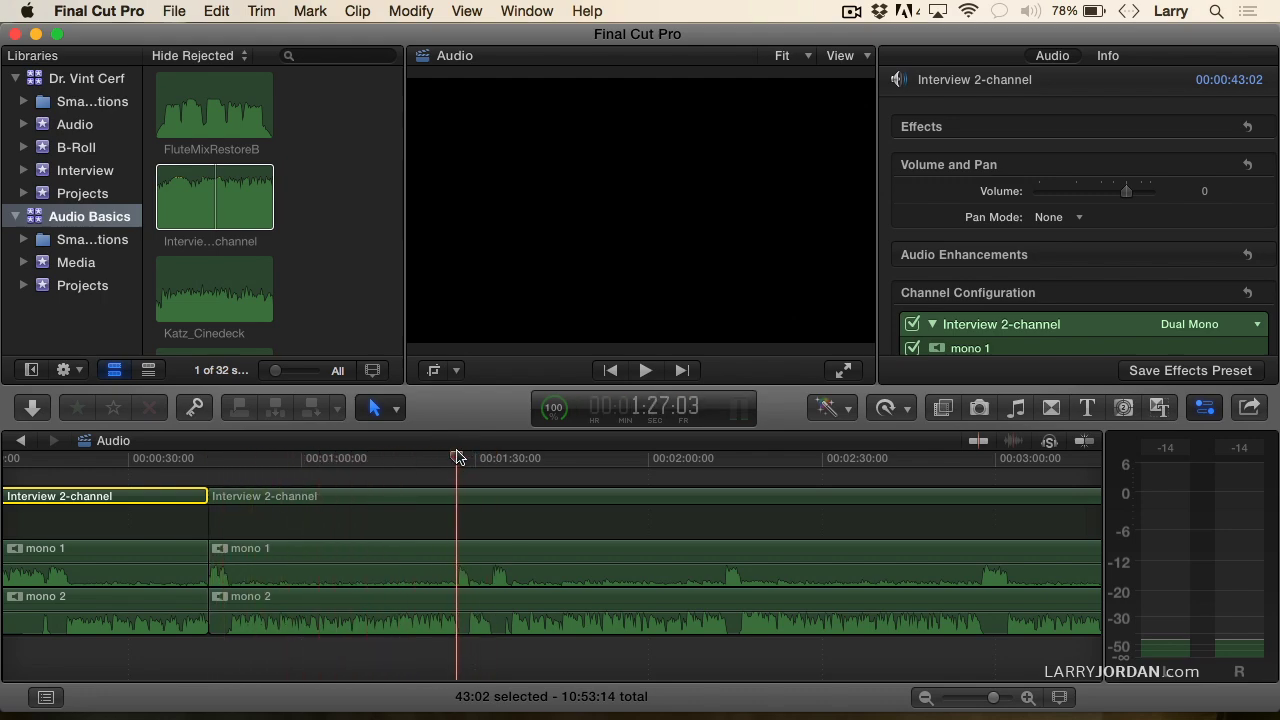
pyautogui.press('super+b')
pyautogui.moveTo(491, 462); pyautogui.dragTo(491, 463)
pyautogui.press('super+b')
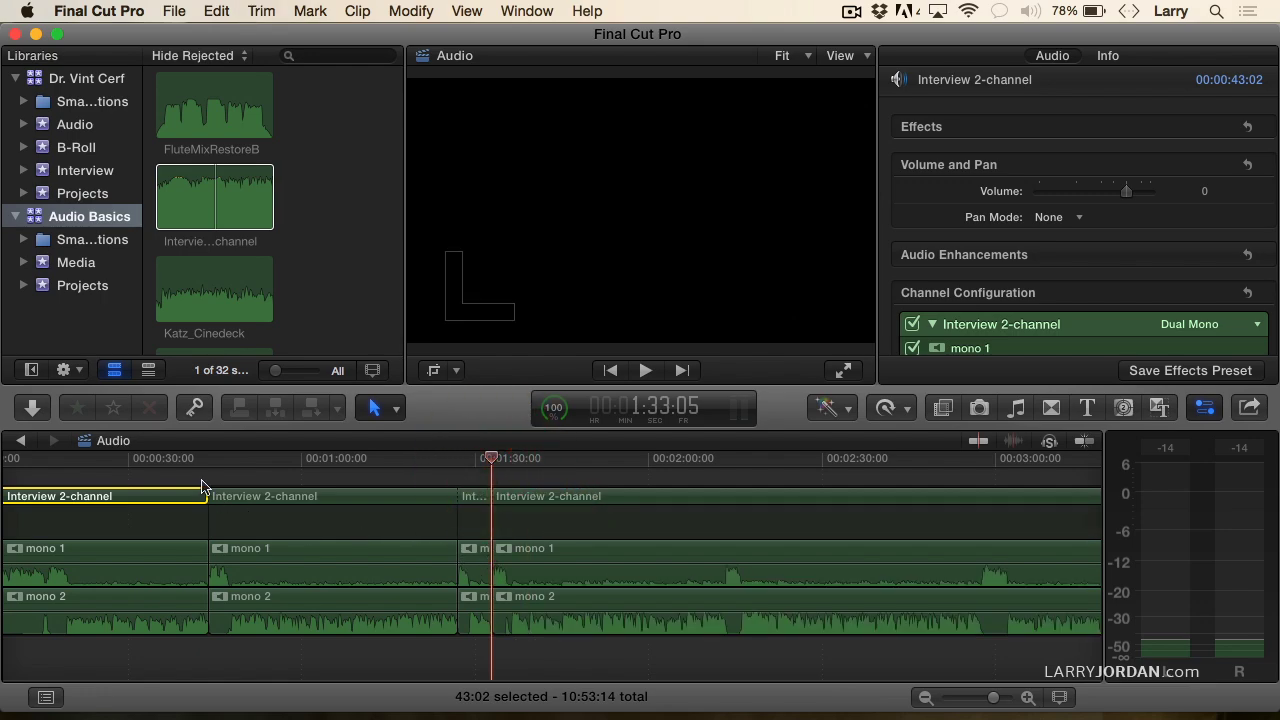
pyautogui.press('Delete')
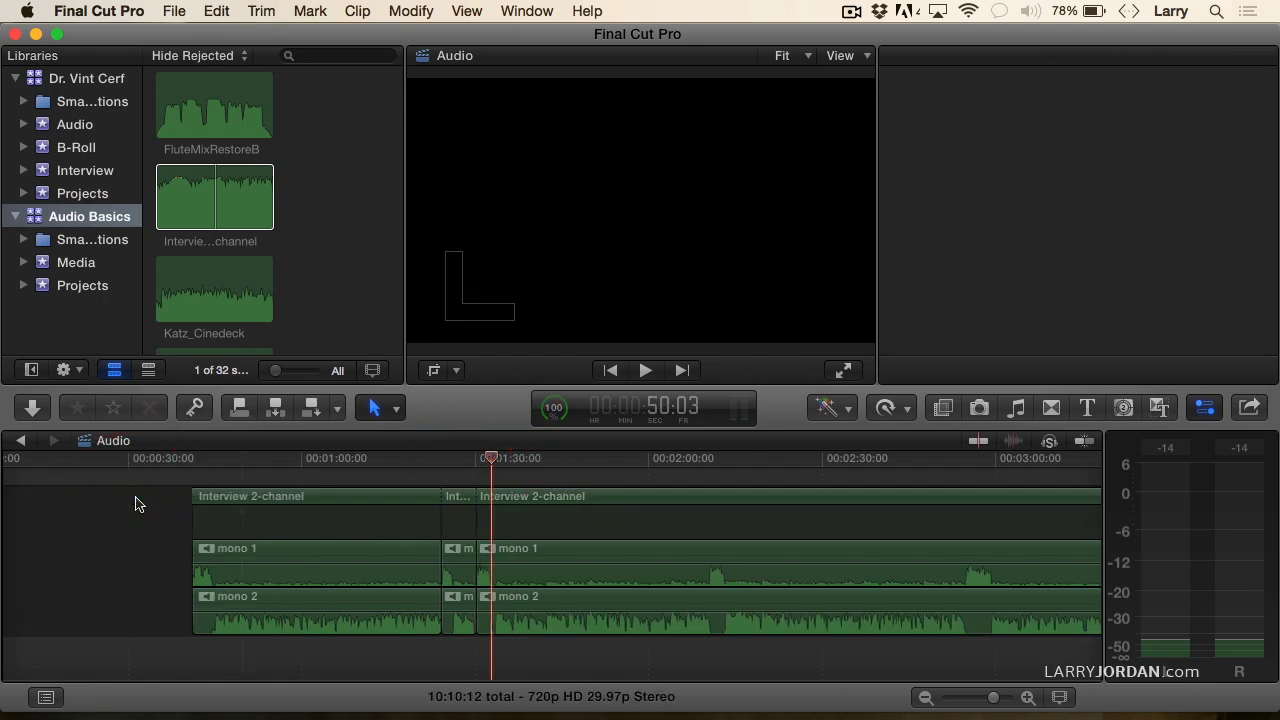
pyautogui.click(224, 502)
pyautogui.press('Delete')
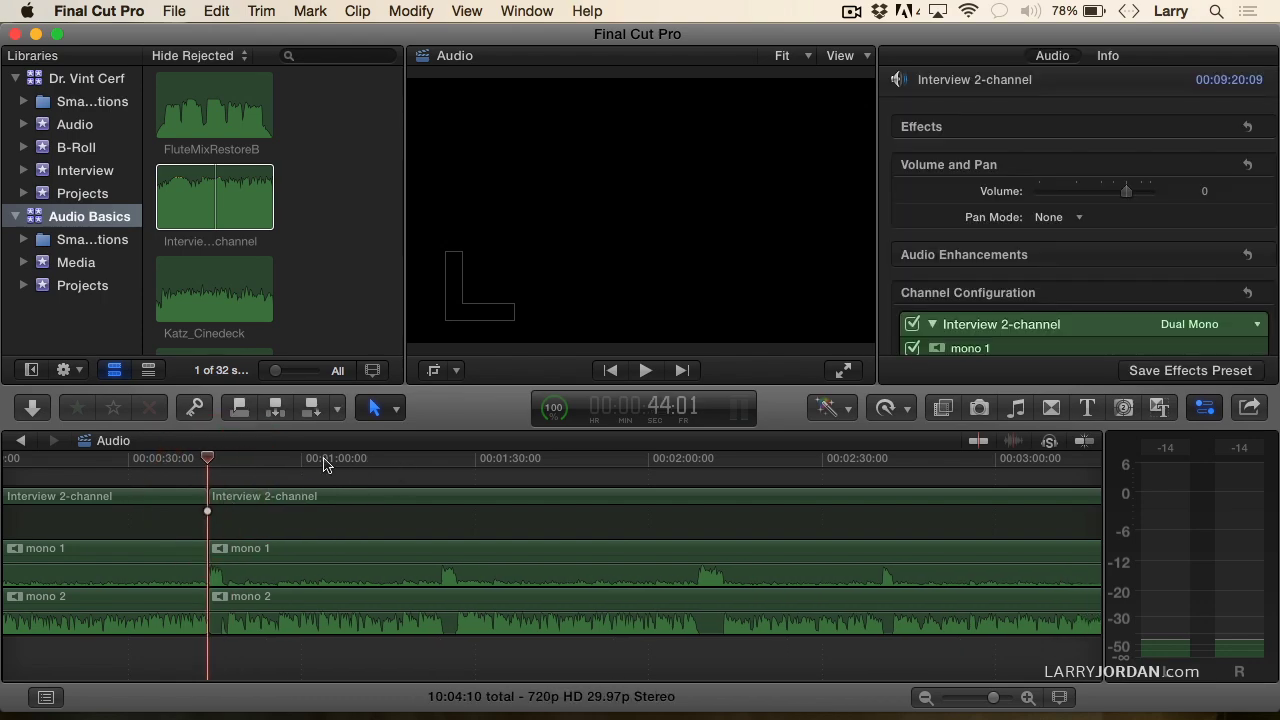
# Step: Cut at 1:24, delete everything after it, and fit the 01:24:05 project in view
pyautogui.moveTo(208, 462); pyautogui.dragTo(441, 466)
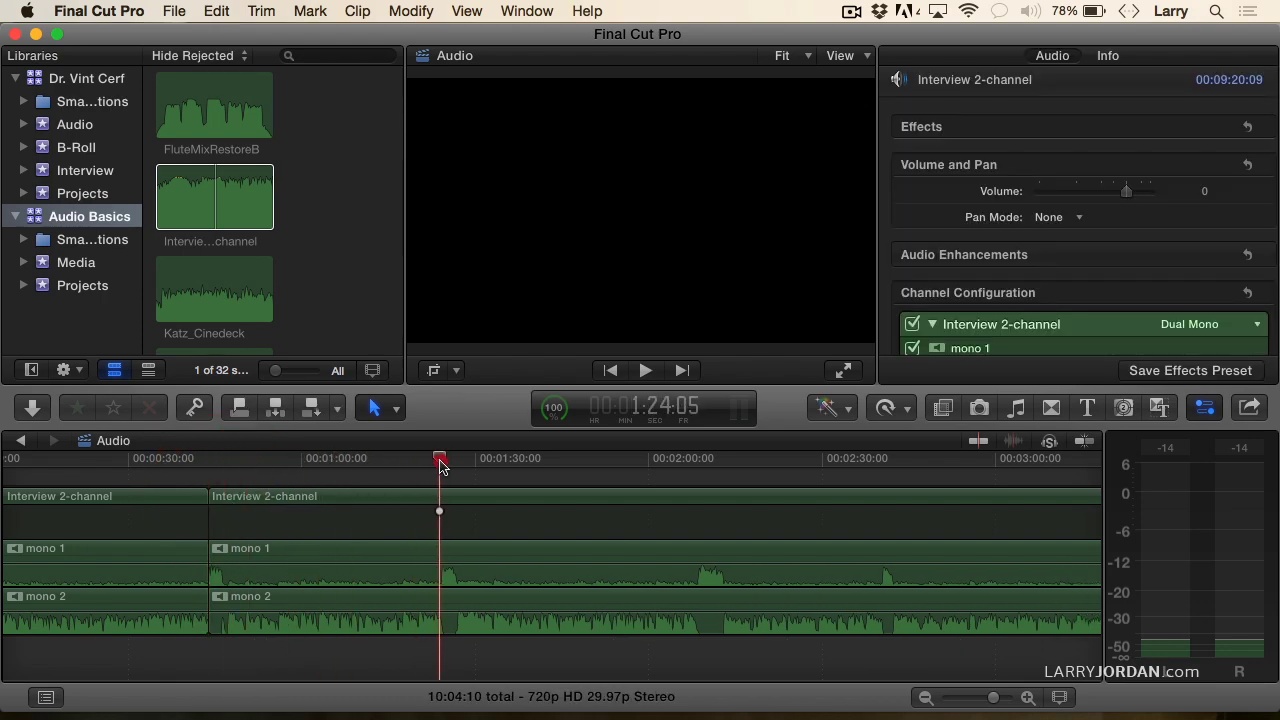
pyautogui.press('cmd+b')
pyautogui.click(471, 491)
pyautogui.press('Delete')
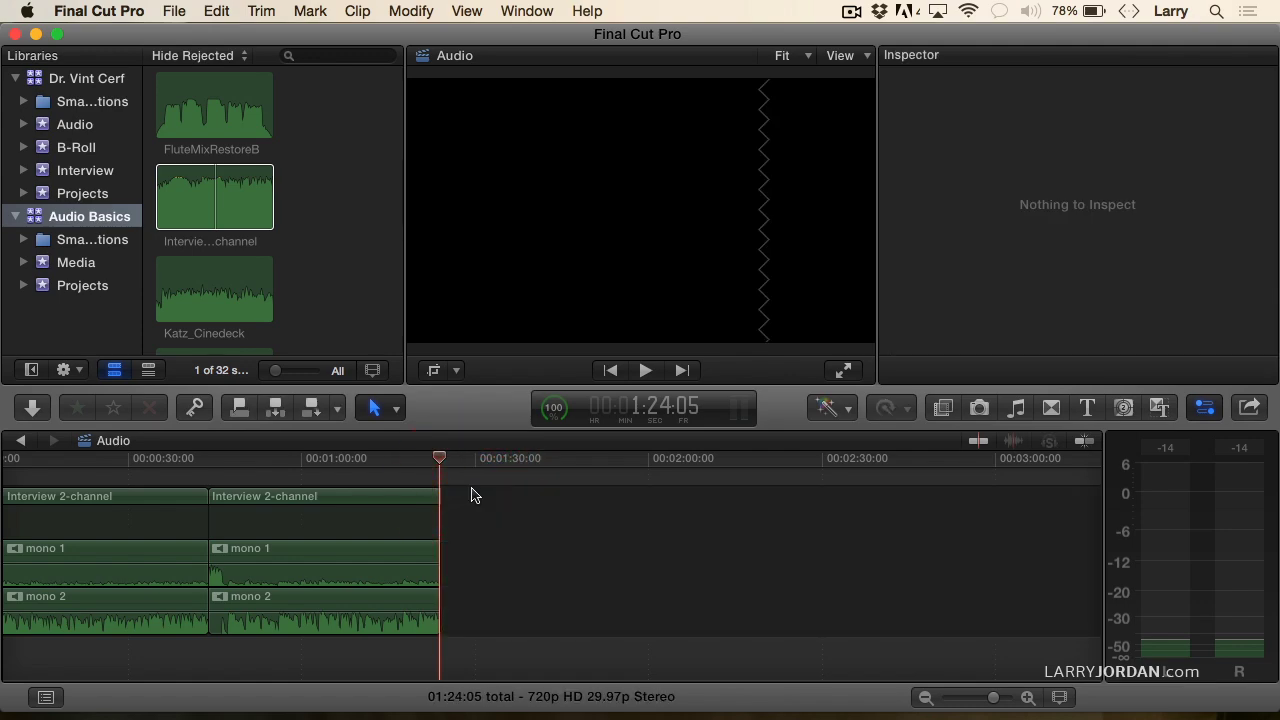
pyautogui.hotkey('shift', 'z')
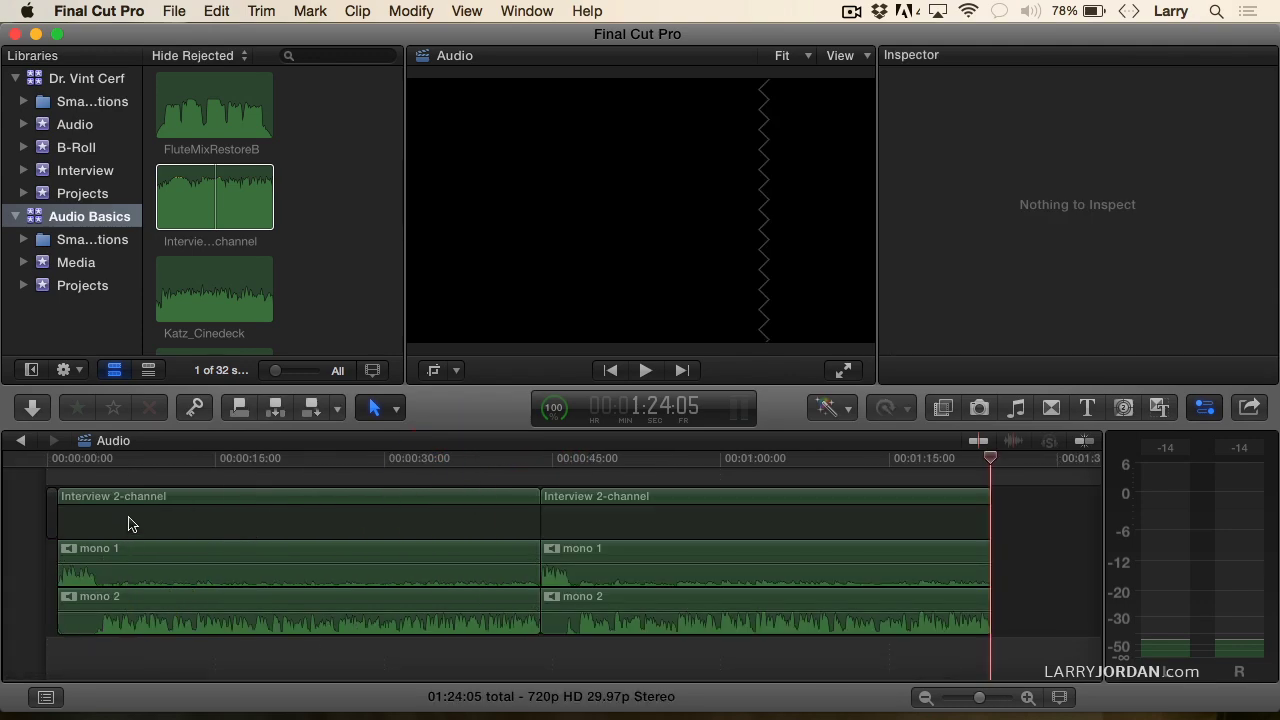
# Step: Trim the mono 1 and mono 2 edges in both interview clips and adjust each channel's volume
pyautogui.moveTo(64, 622); pyautogui.dragTo(101, 658)
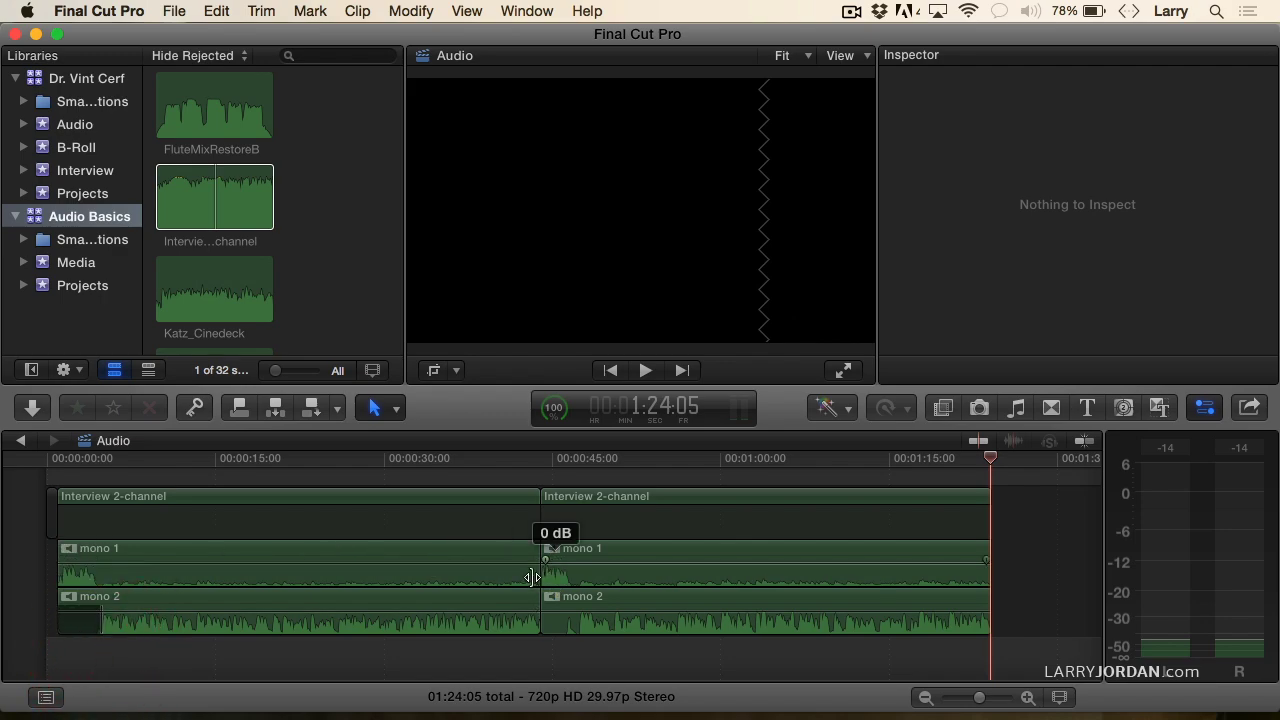
pyautogui.moveTo(531, 577); pyautogui.dragTo(104, 632)
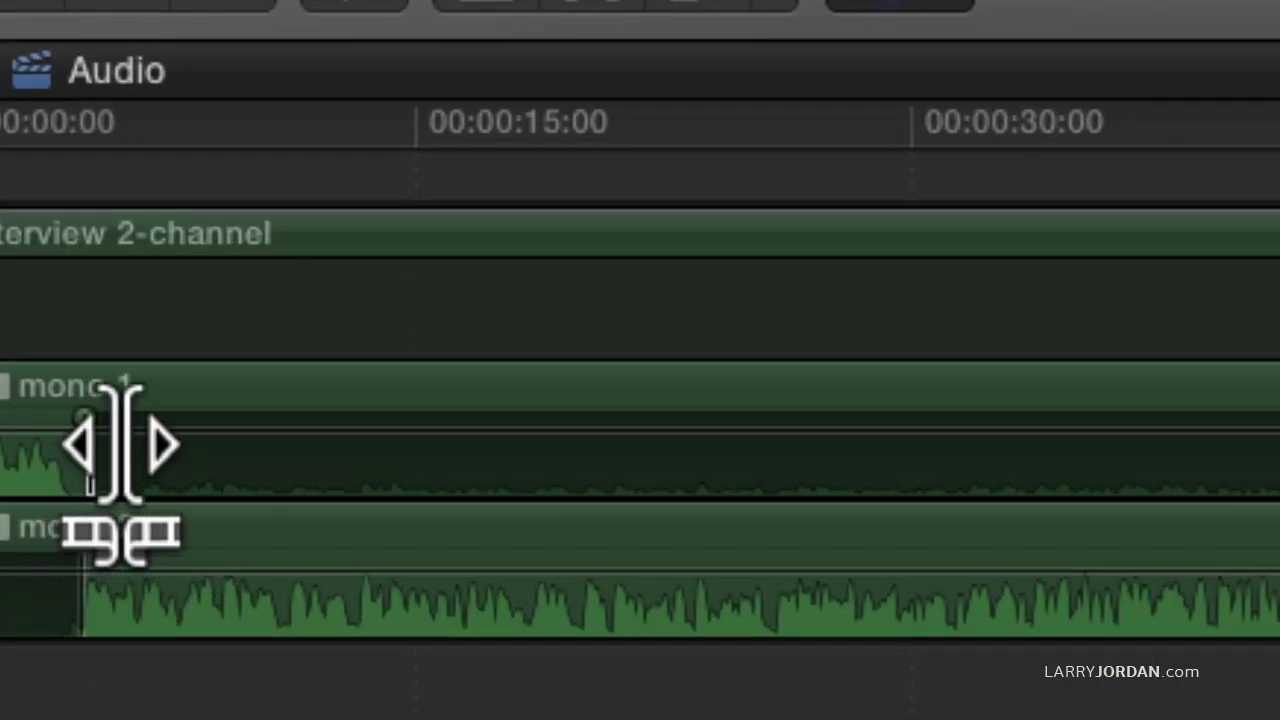
pyautogui.moveTo(160, 430); pyautogui.dragTo(160, 427)
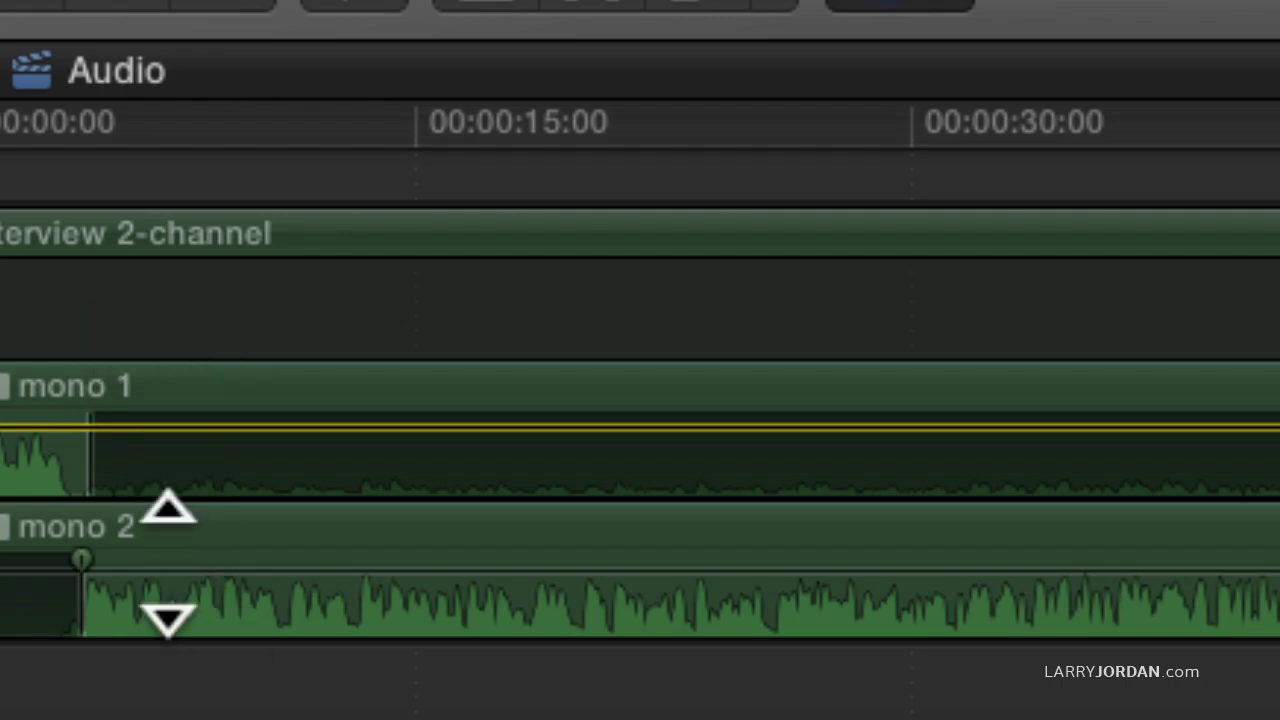
pyautogui.moveTo(168, 563); pyautogui.dragTo(166, 558)
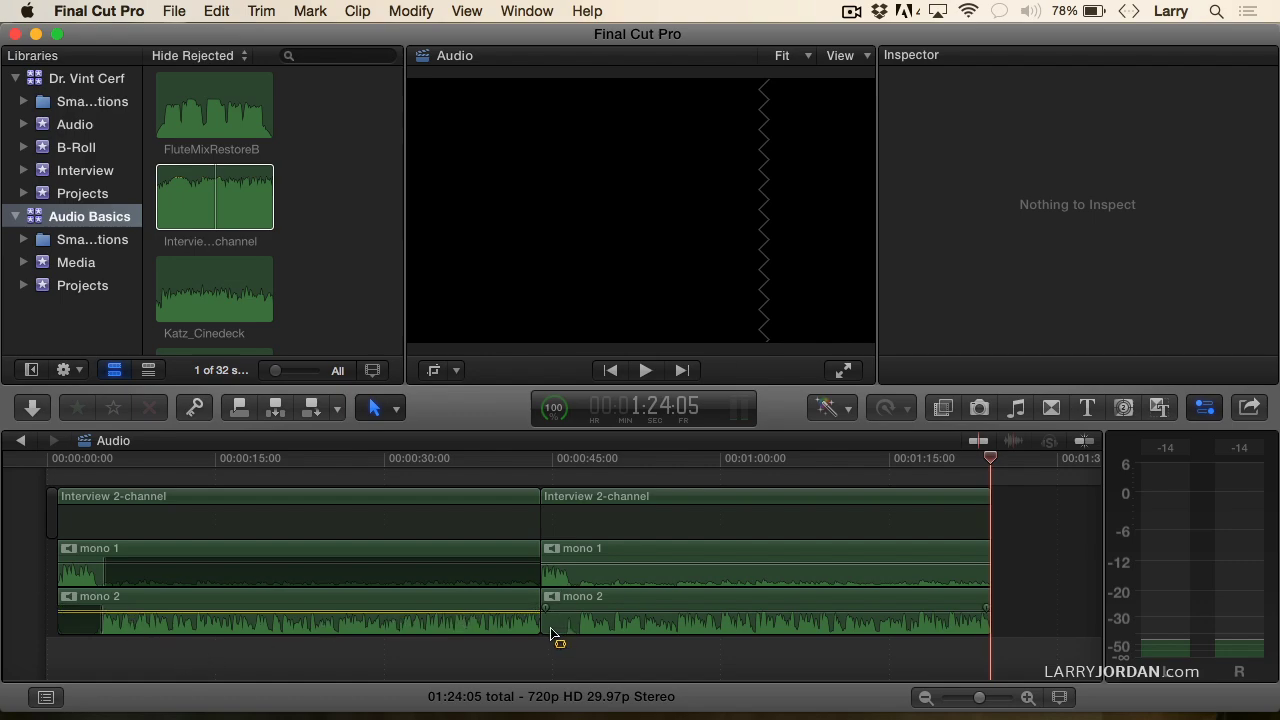
pyautogui.moveTo(550, 632); pyautogui.dragTo(578, 683)
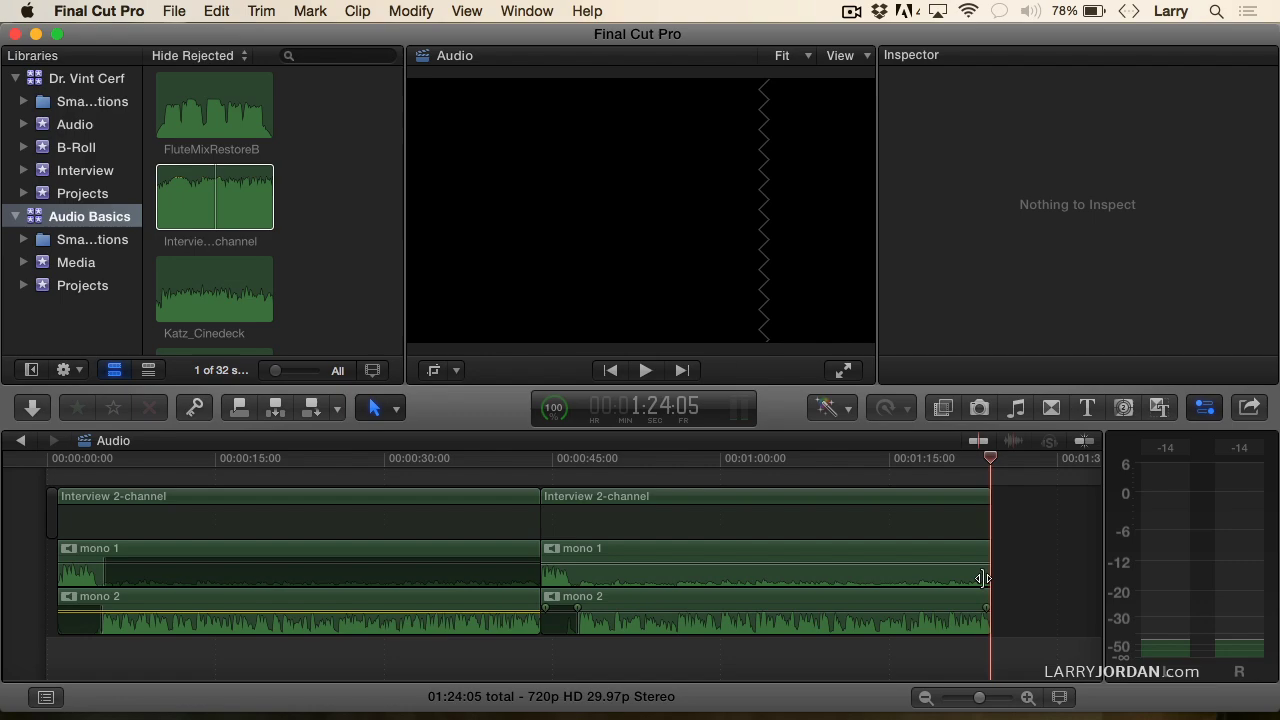
pyautogui.moveTo(980, 578); pyautogui.dragTo(566, 600)
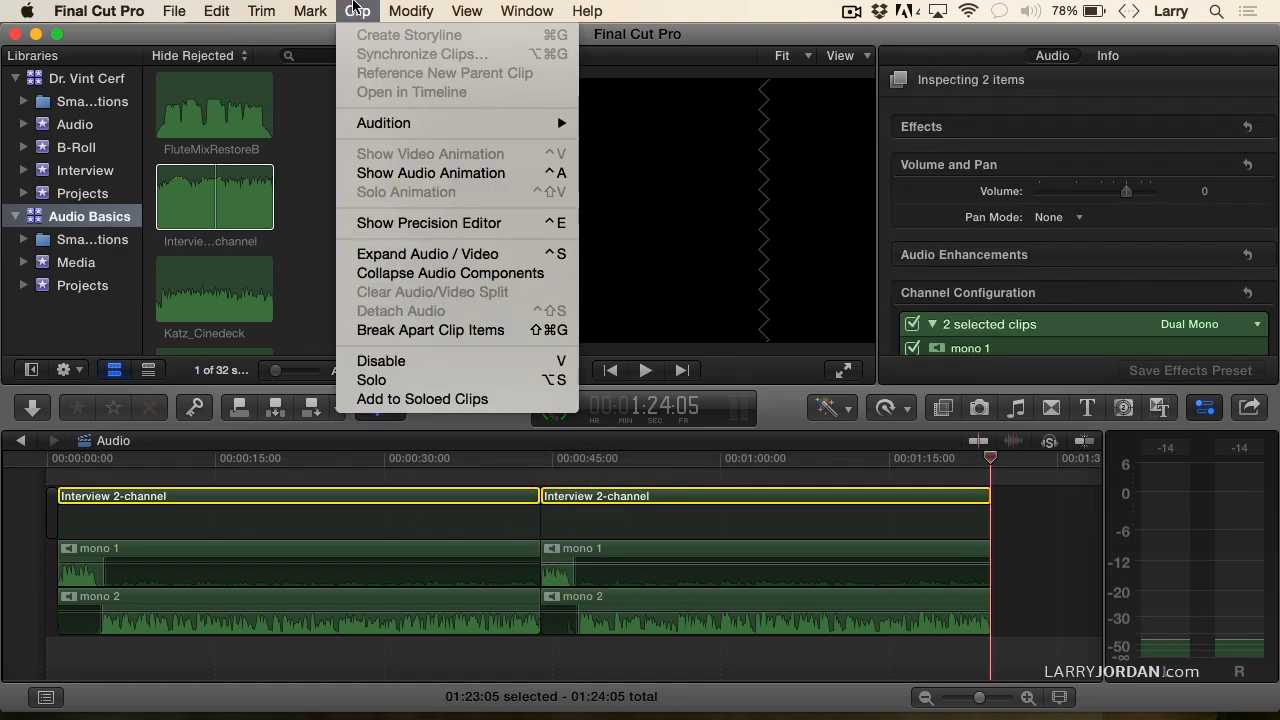
# Step: Collapse the mono 1 and mono 2 audio components of both Interview 2-channel clips via Clip > Collapse Audio Components
pyautogui.click(368, 278)
pyautogui.click(346, 606)
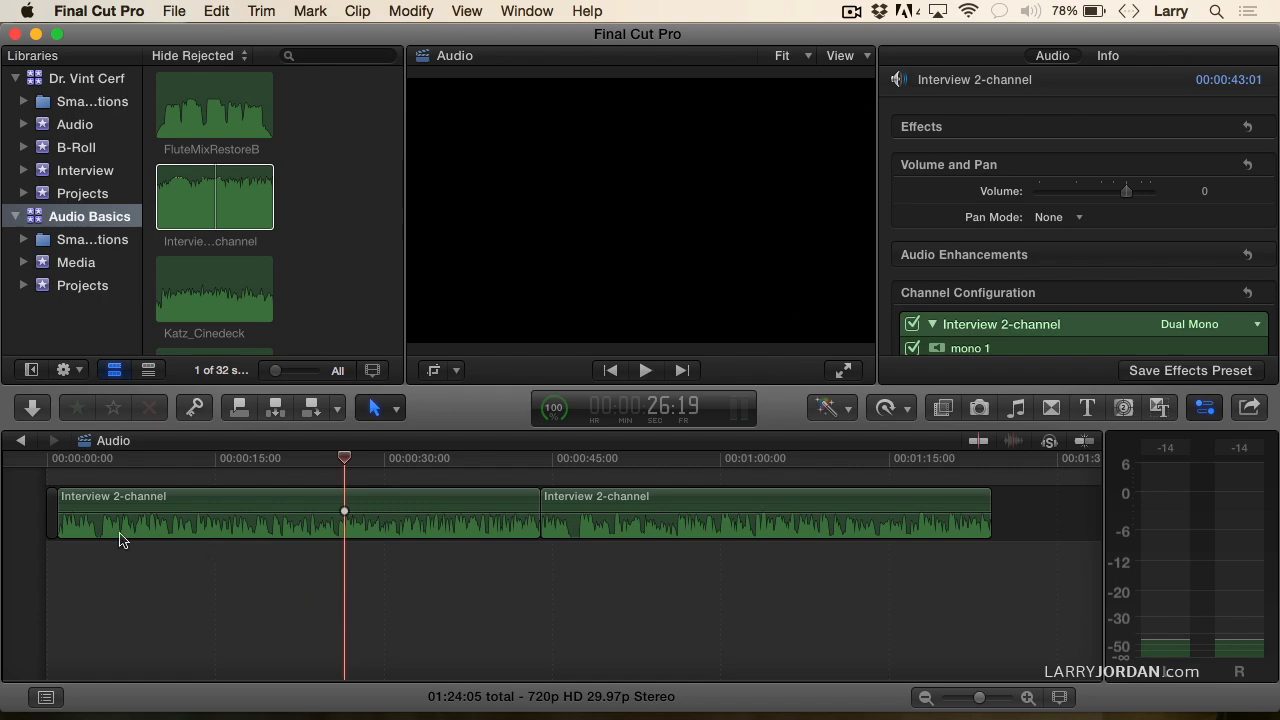
pyautogui.click(71, 460)
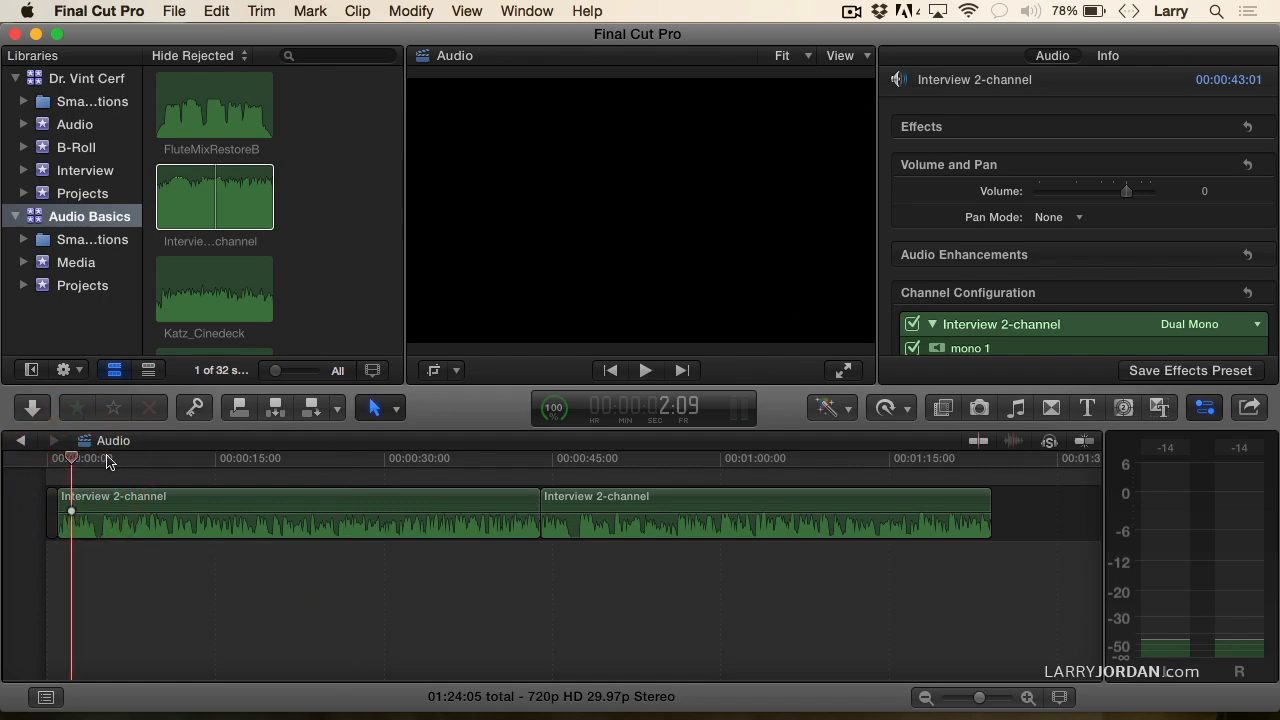
pyautogui.press('space')
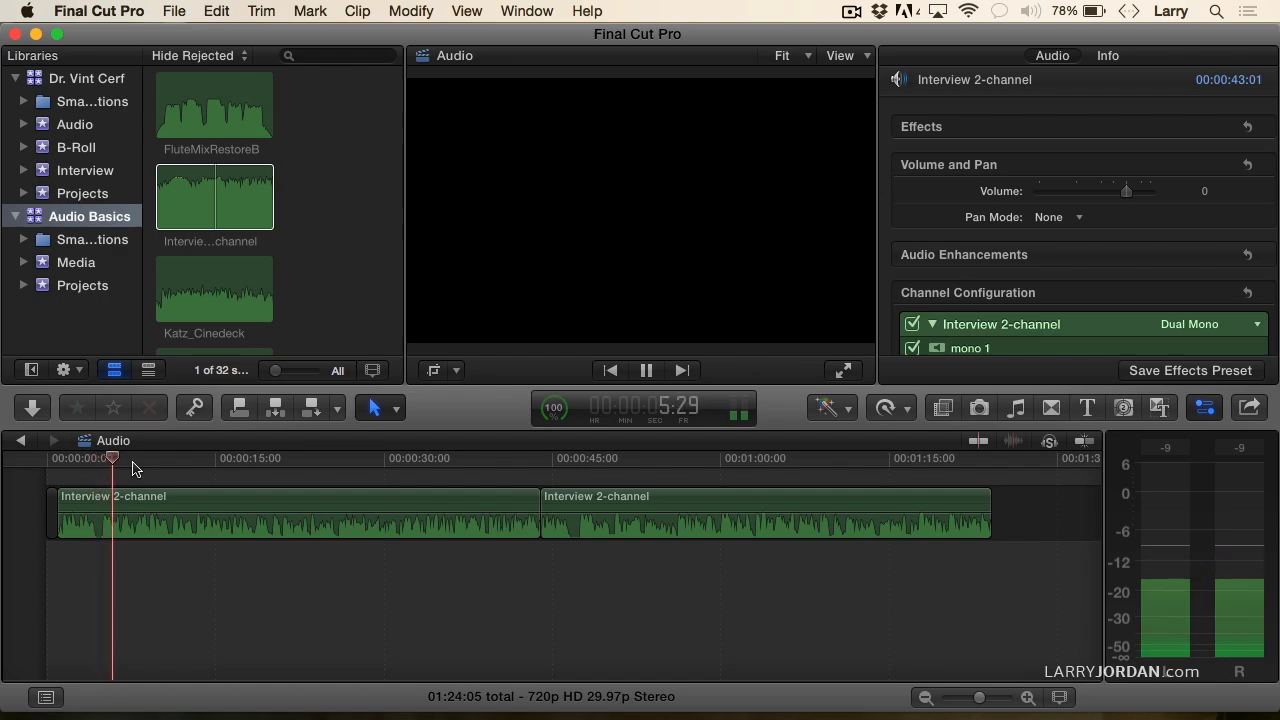
pyautogui.press('space')
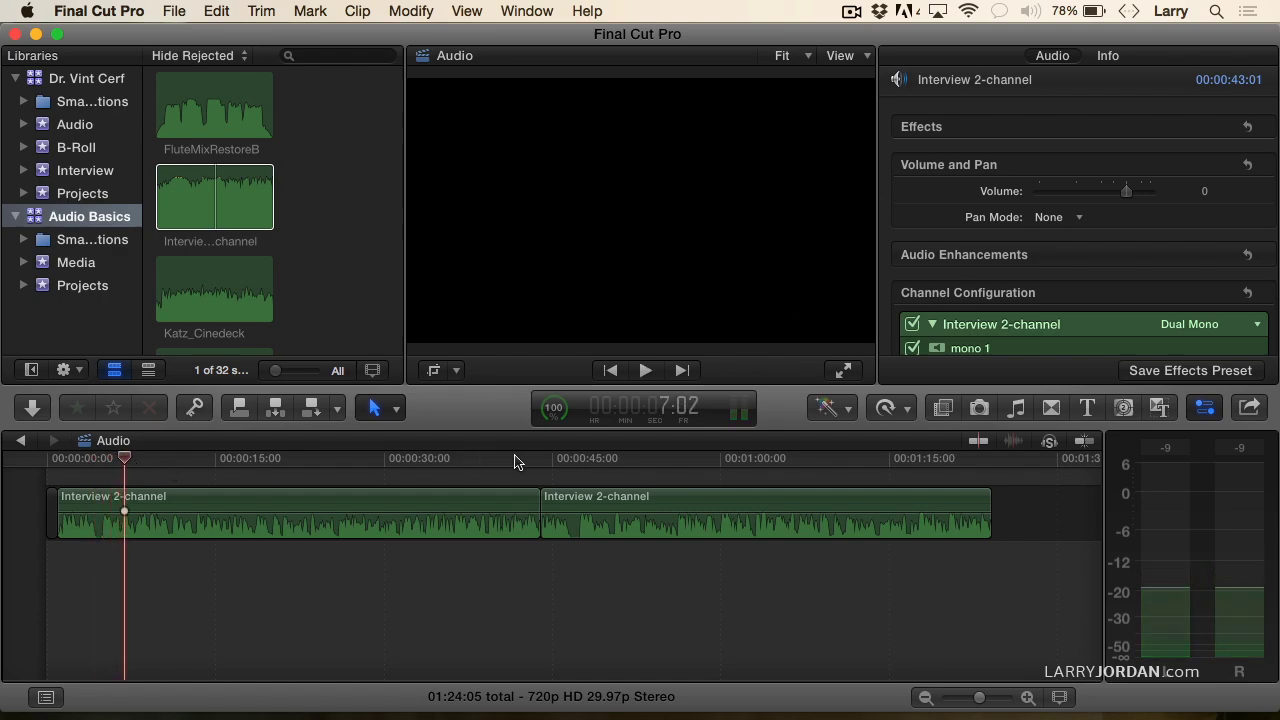
pyautogui.moveTo(529, 458); pyautogui.dragTo(564, 458)
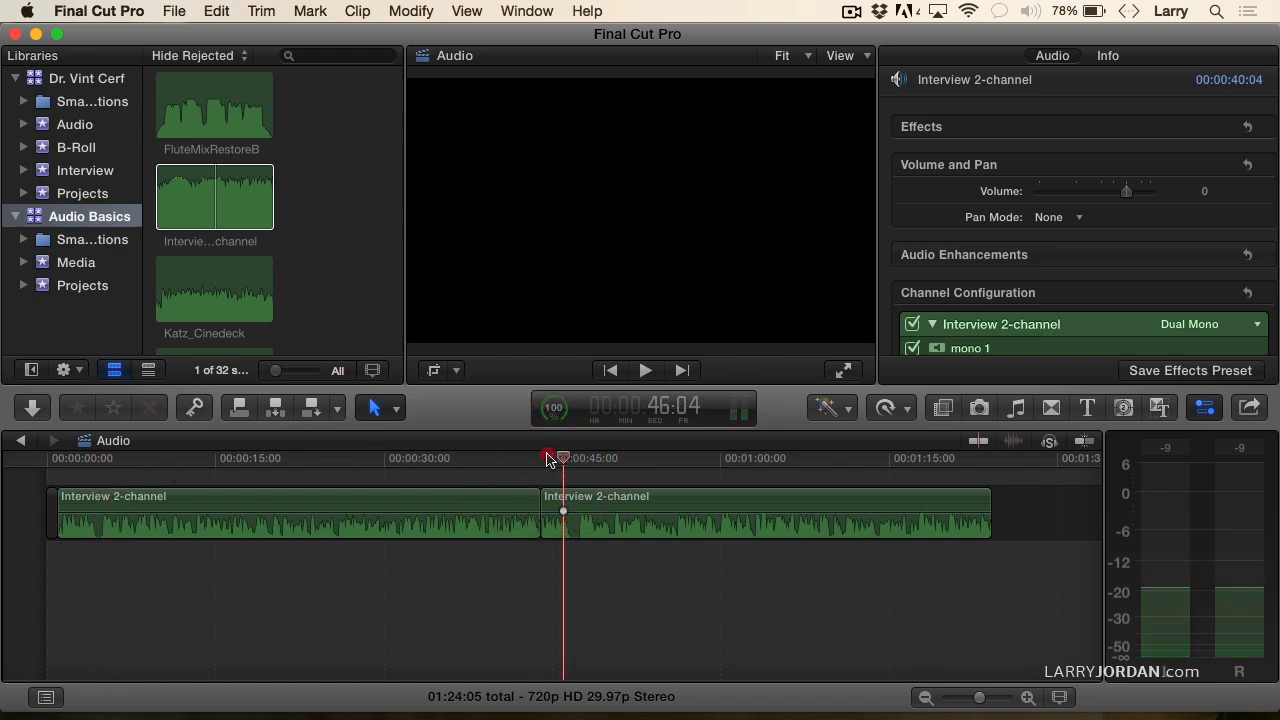
pyautogui.click(548, 458)
pyautogui.press('space')
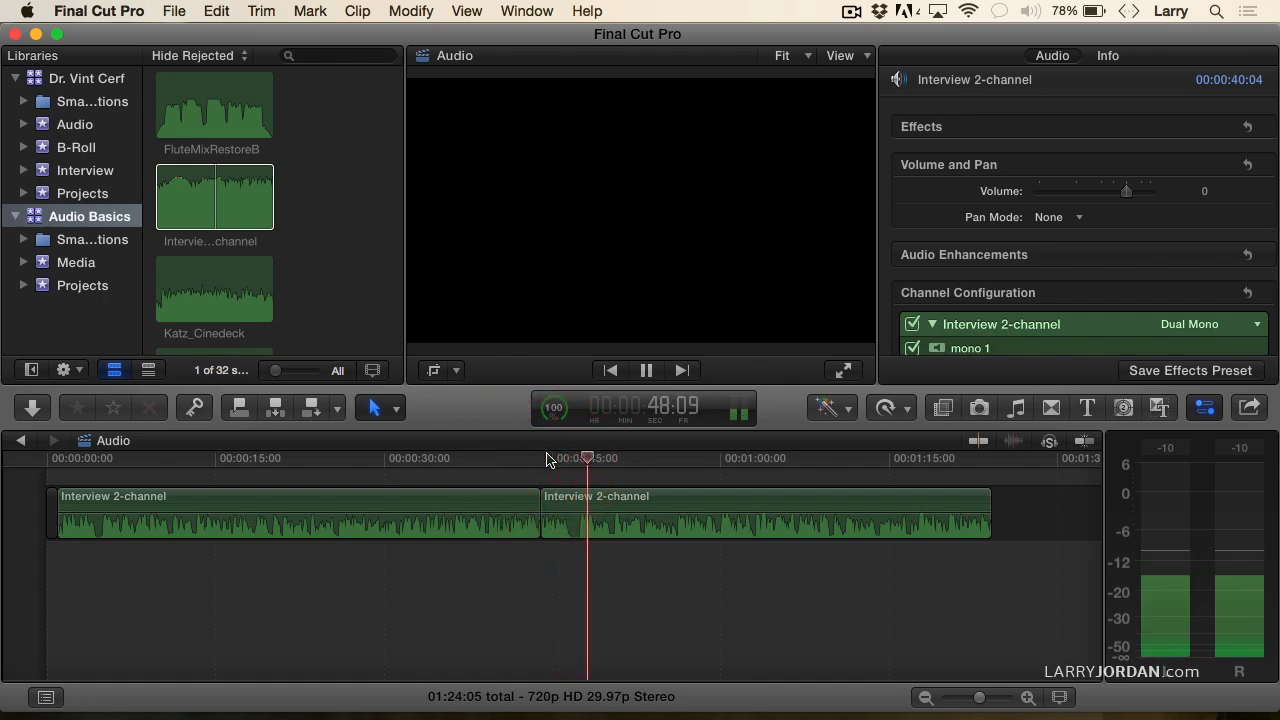
pyautogui.press('space')
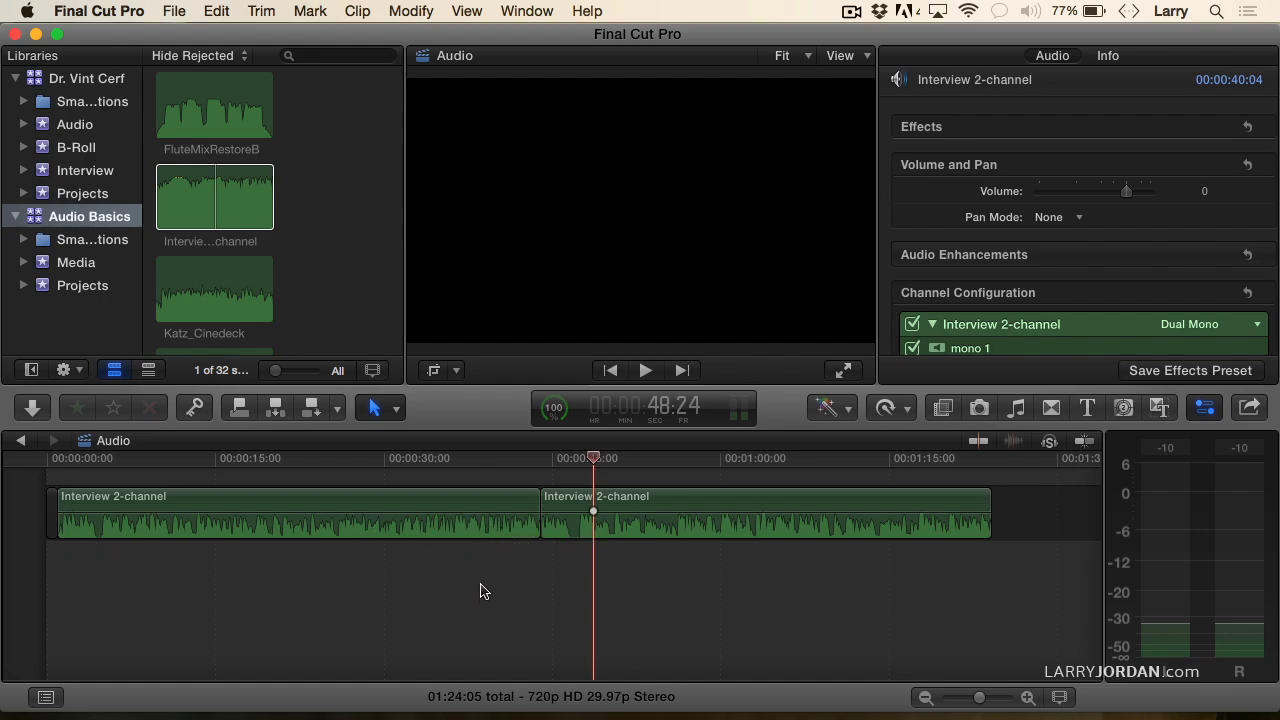
pyautogui.scroll(2, 484, 578)
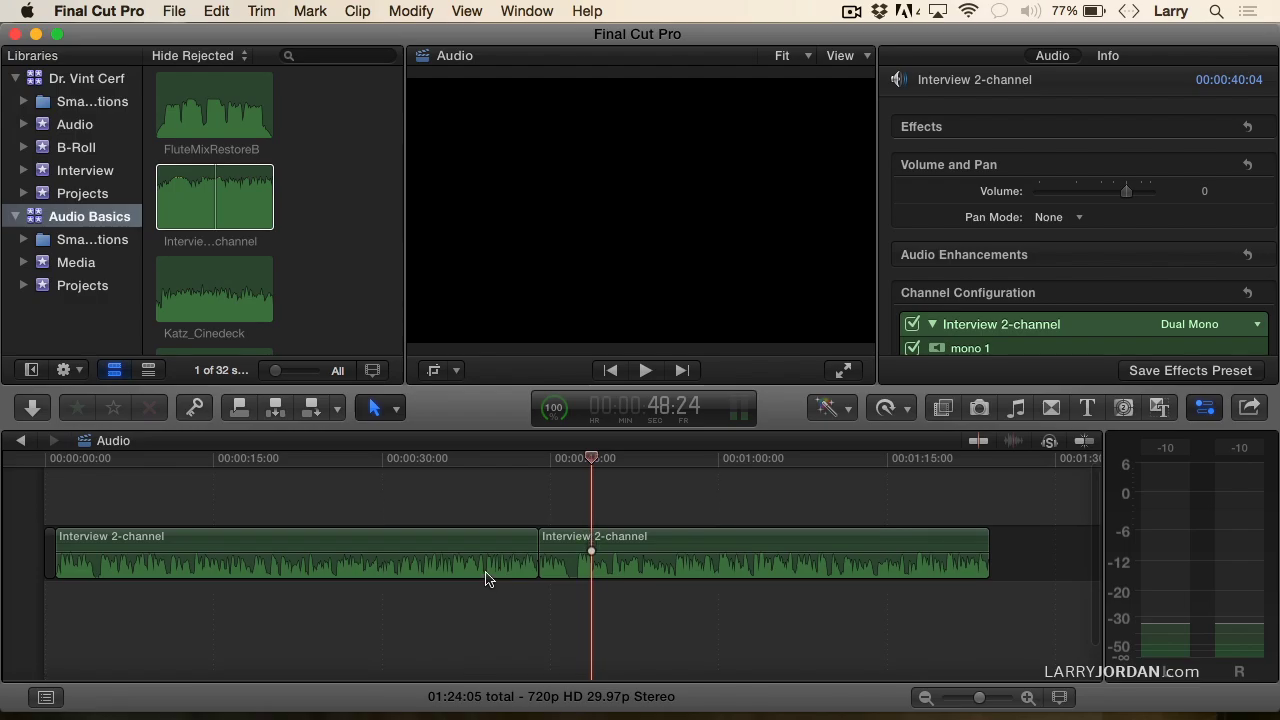